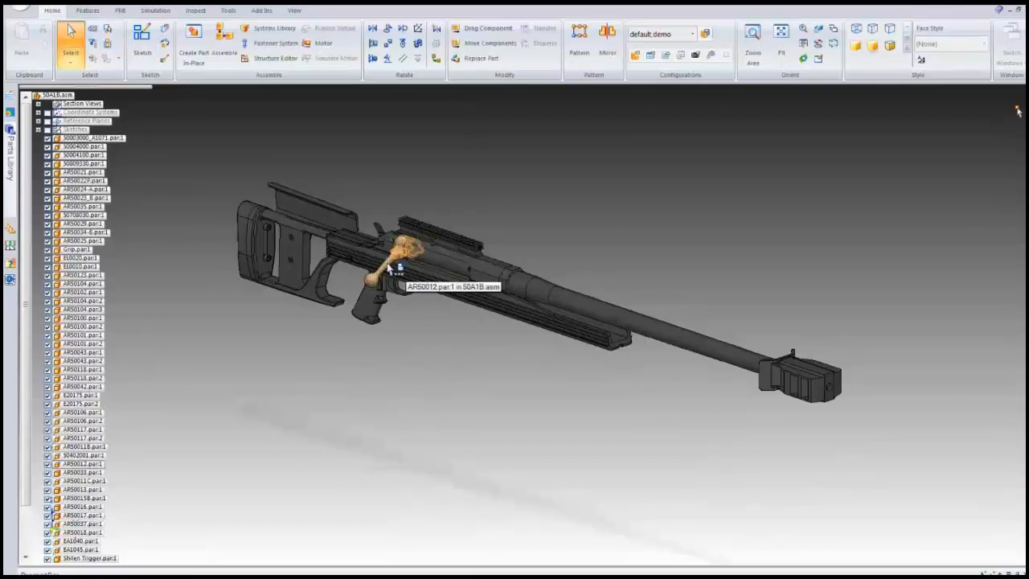
# Suppress the last 0.000 in relationship listed for the receiver part 50003000_A1071.par:1.
pyautogui.click(488, 271)
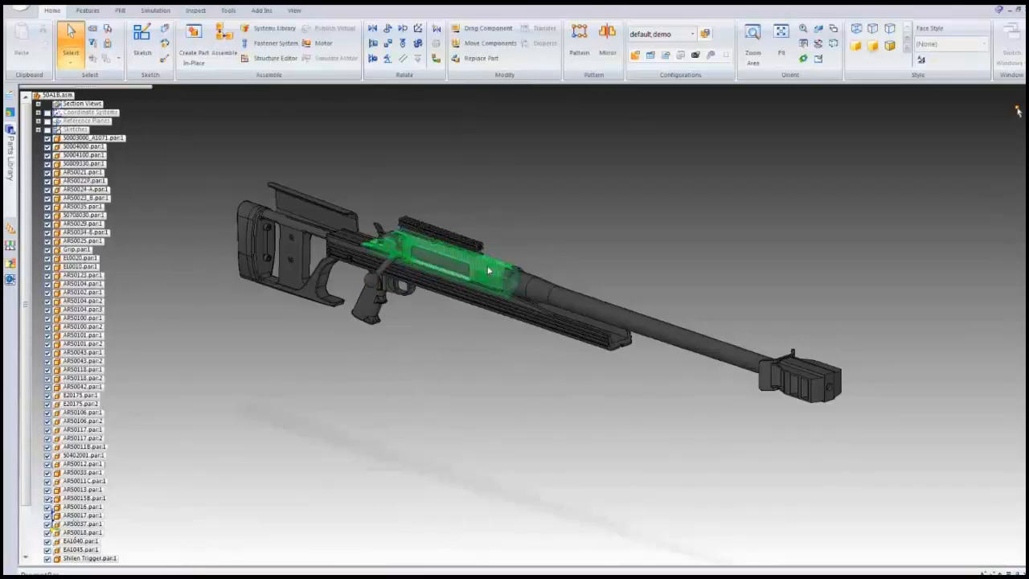
pyautogui.moveTo(27, 500); pyautogui.dragTo(27, 542)
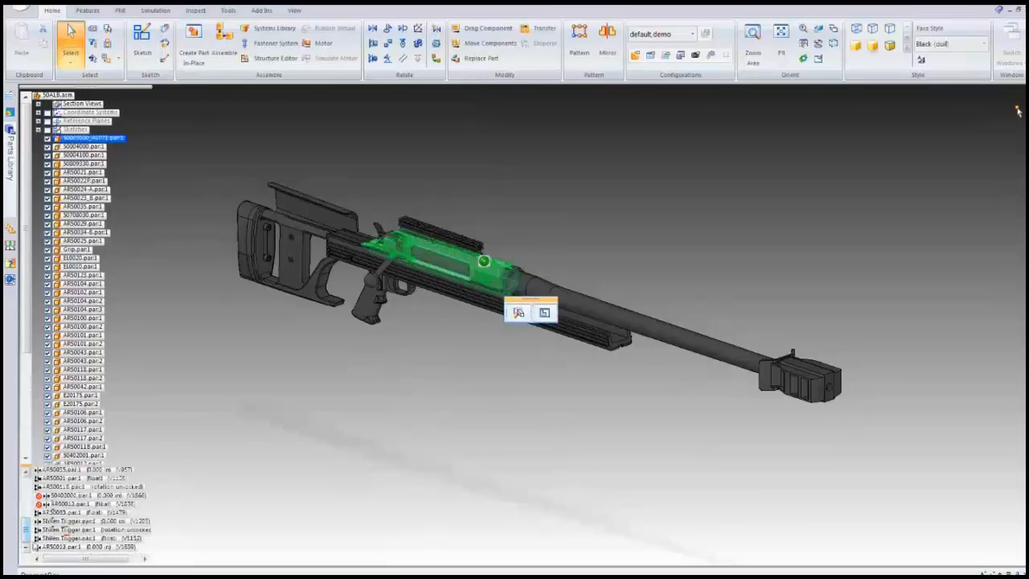
pyautogui.rightClick(88, 548)
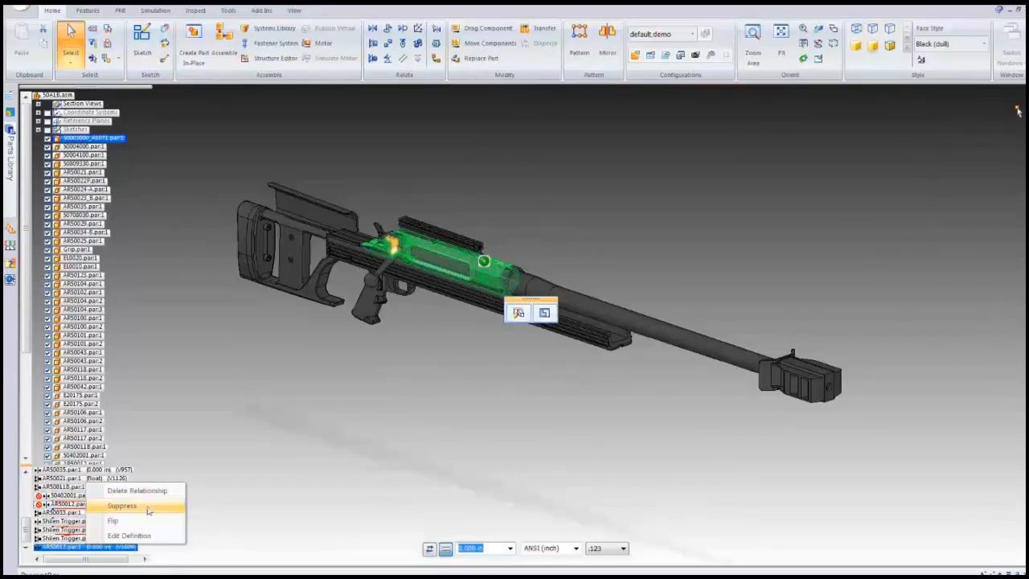
pyautogui.click(148, 508)
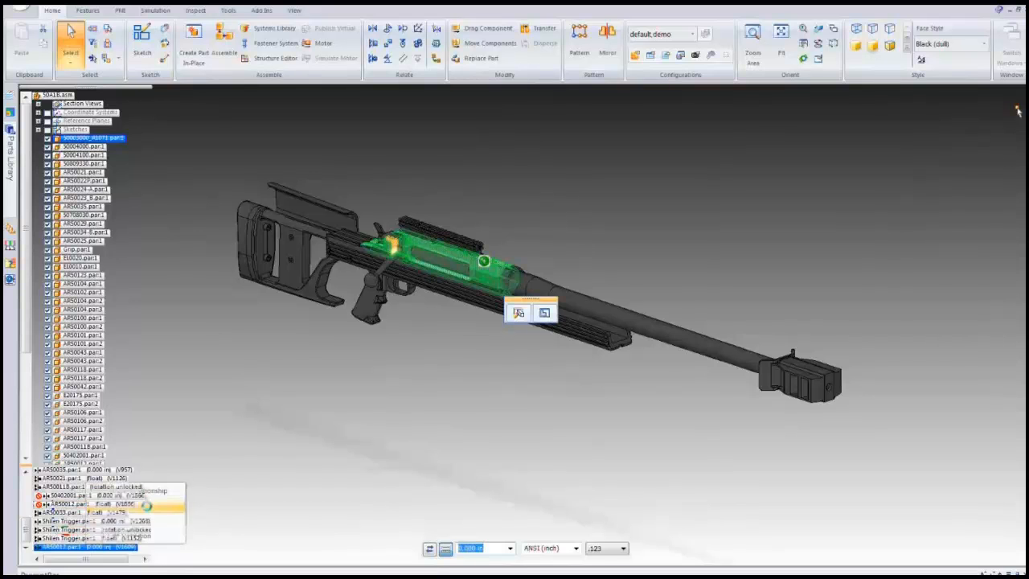
pyautogui.click(224, 506)
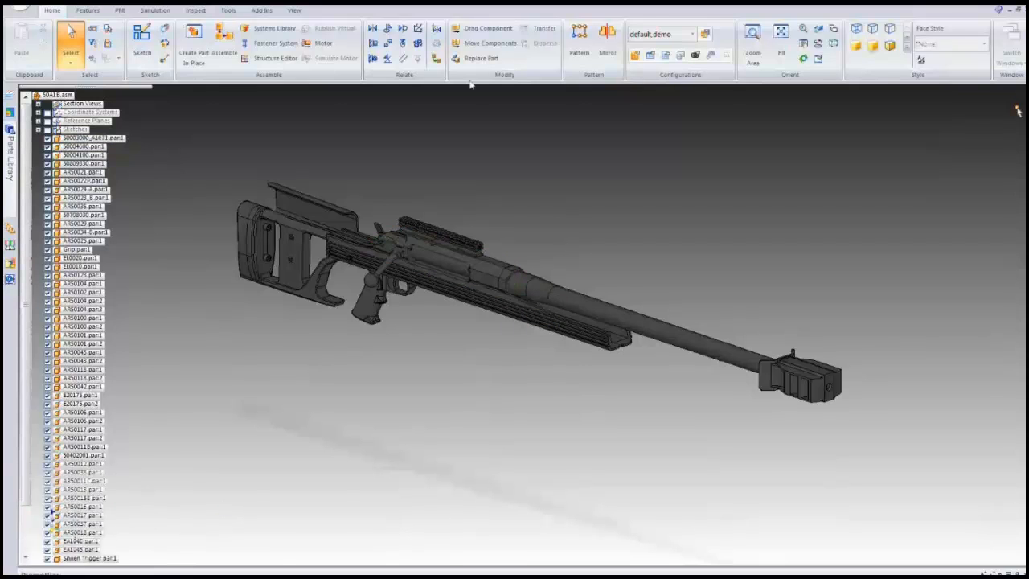
# Start a Rotation motor on the bolt handle AR50012.par:1, using its inner cylinder as the rotation axis.
pyautogui.click(323, 45)
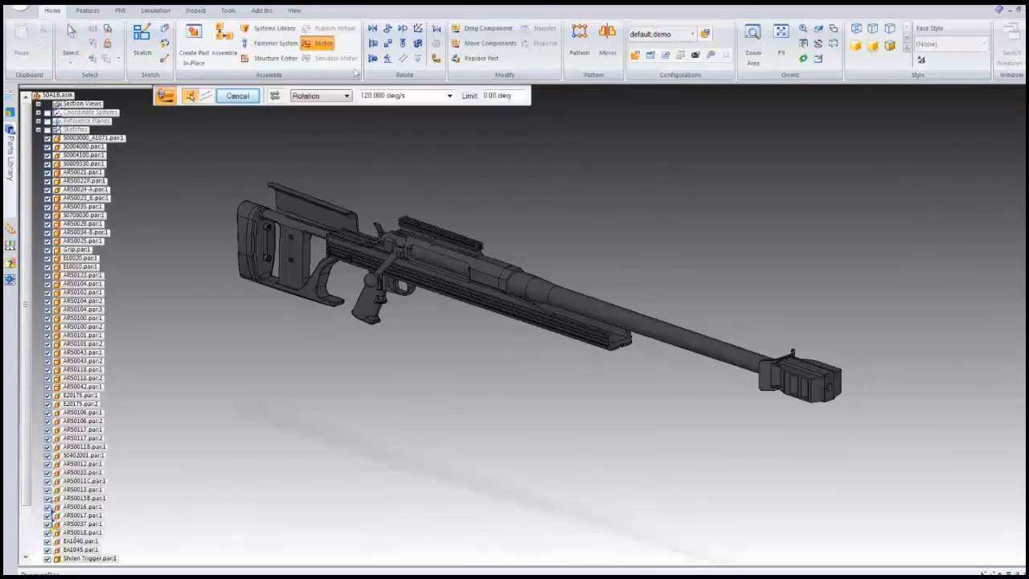
pyautogui.rightClick(442, 203)
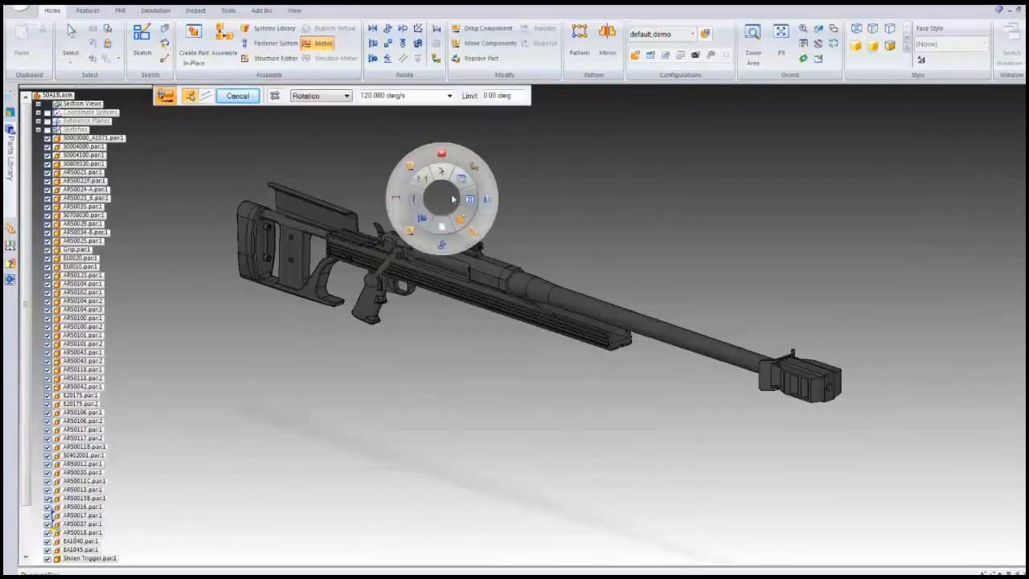
pyautogui.click(463, 182)
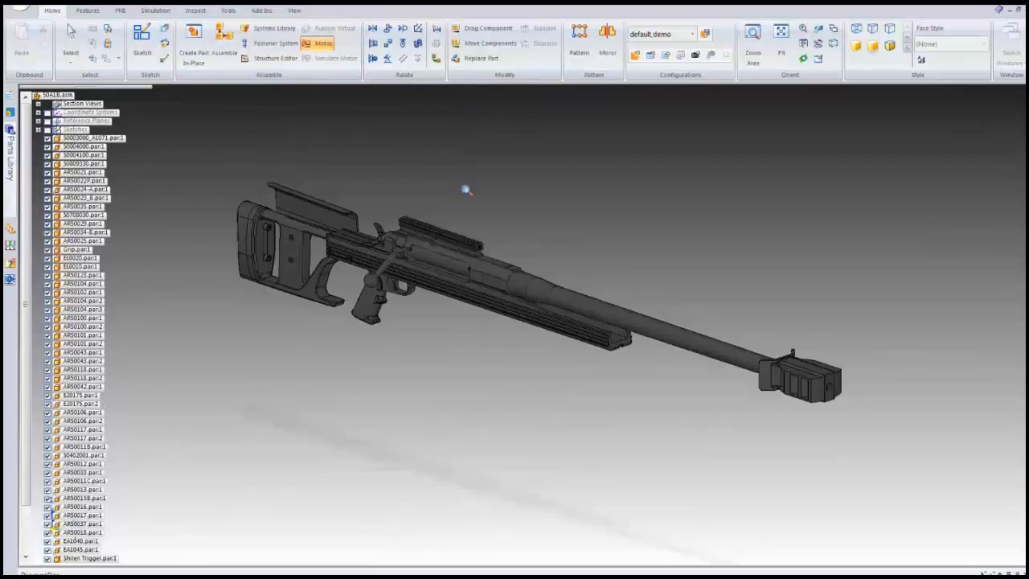
pyautogui.click(464, 275)
pyautogui.click(322, 225)
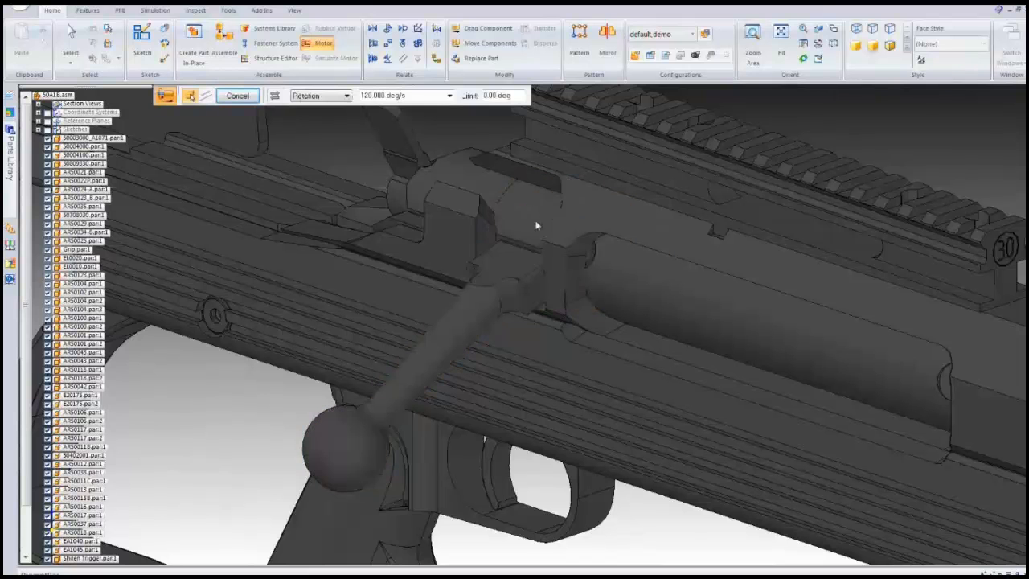
pyautogui.click(536, 225)
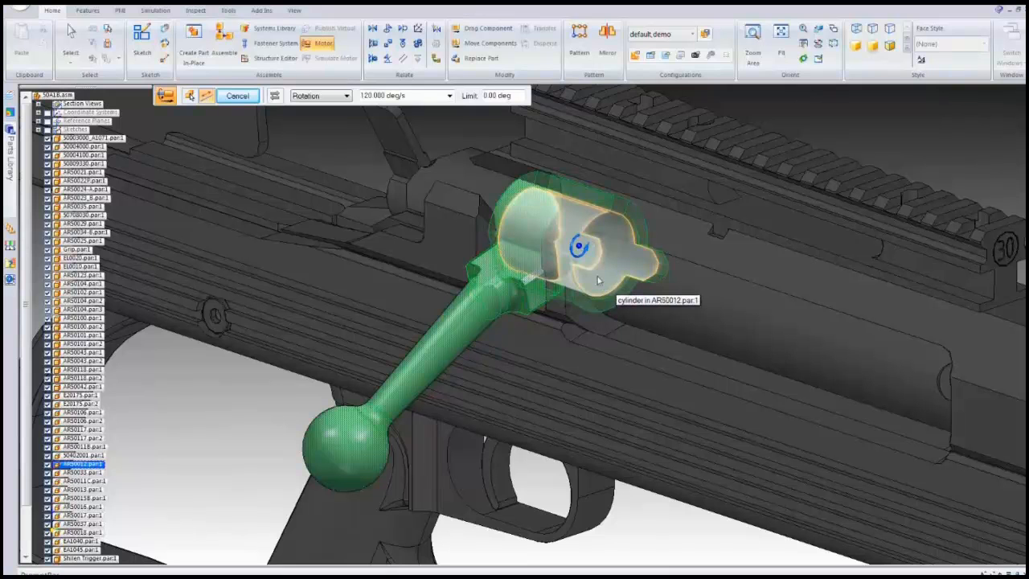
pyautogui.click(597, 277)
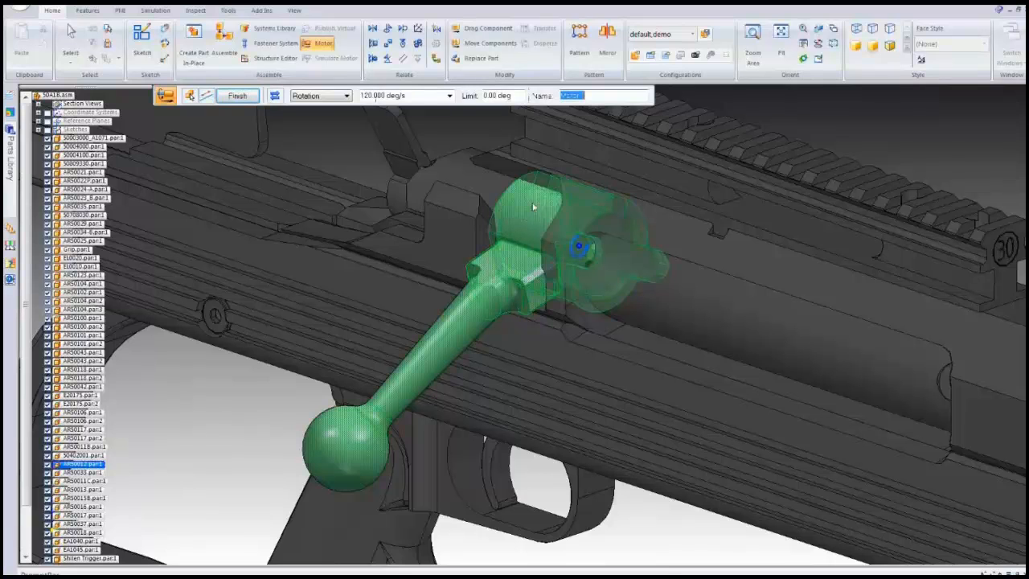
# Reverse the rotation motor's direction, set its limit to 100 degrees and finish the motor.
pyautogui.click(333, 98)
pyautogui.click(275, 98)
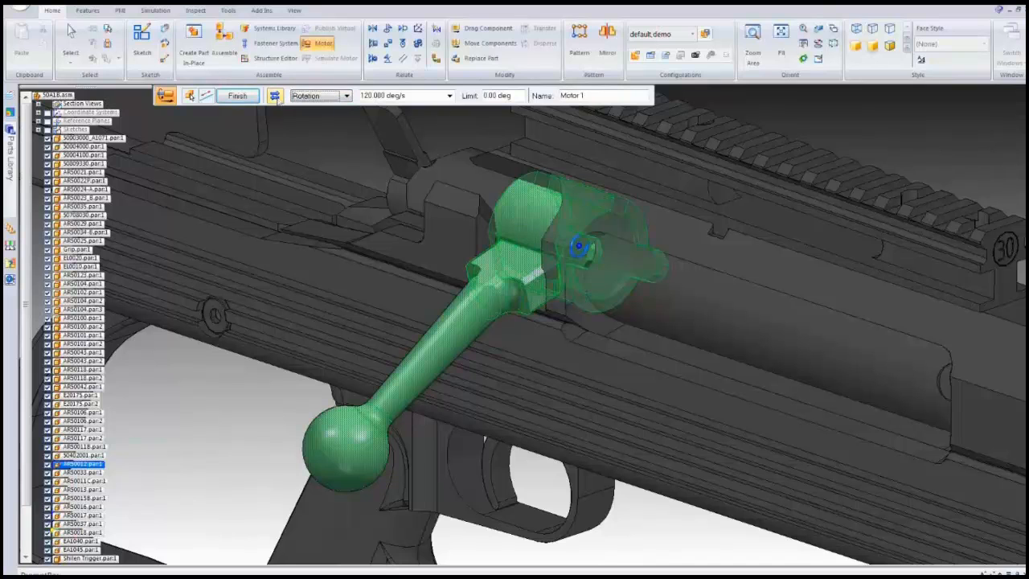
pyautogui.click(275, 95)
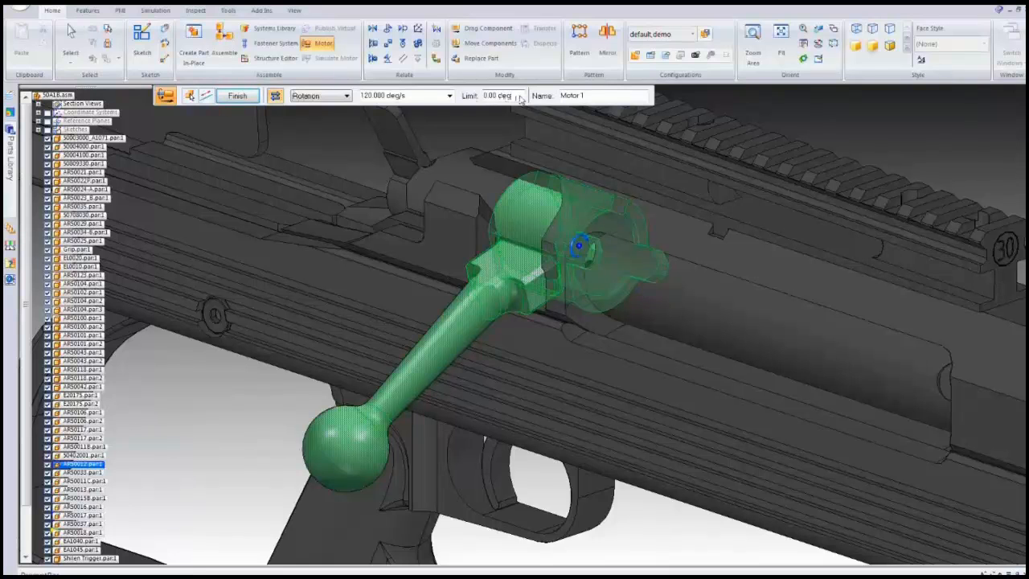
pyautogui.click(518, 96)
pyautogui.write('100')
pyautogui.press('Return')
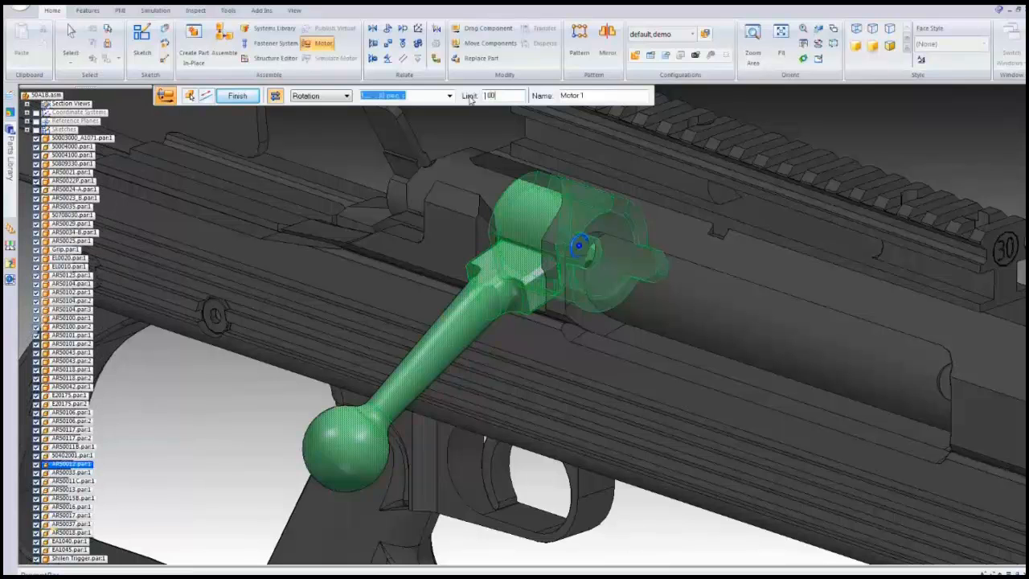
pyautogui.click(238, 96)
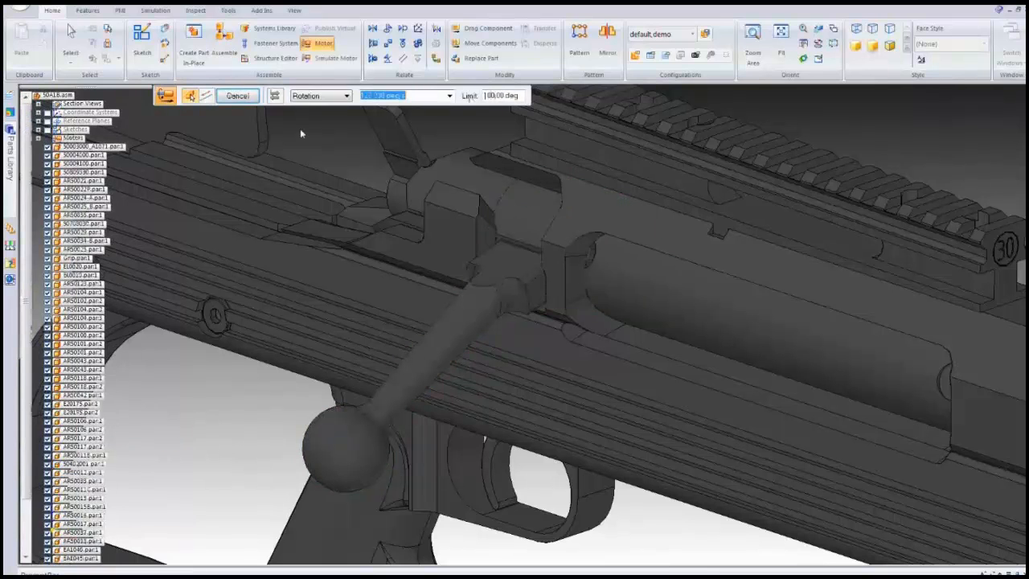
# Define a Linear motor on the bolt handle AR50012.par:1 along the axis of its inner cylinder.
pyautogui.click(344, 96)
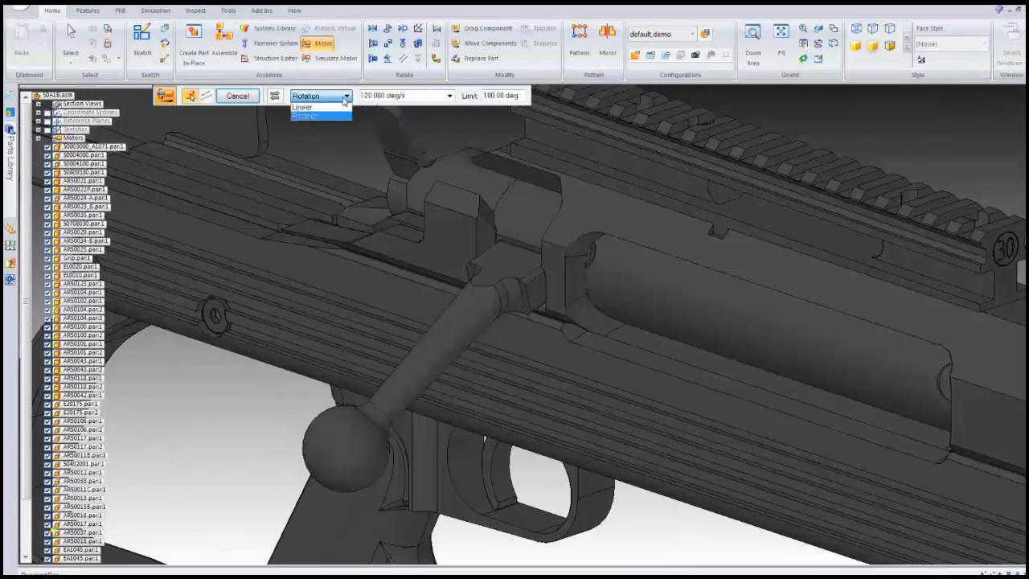
pyautogui.click(340, 107)
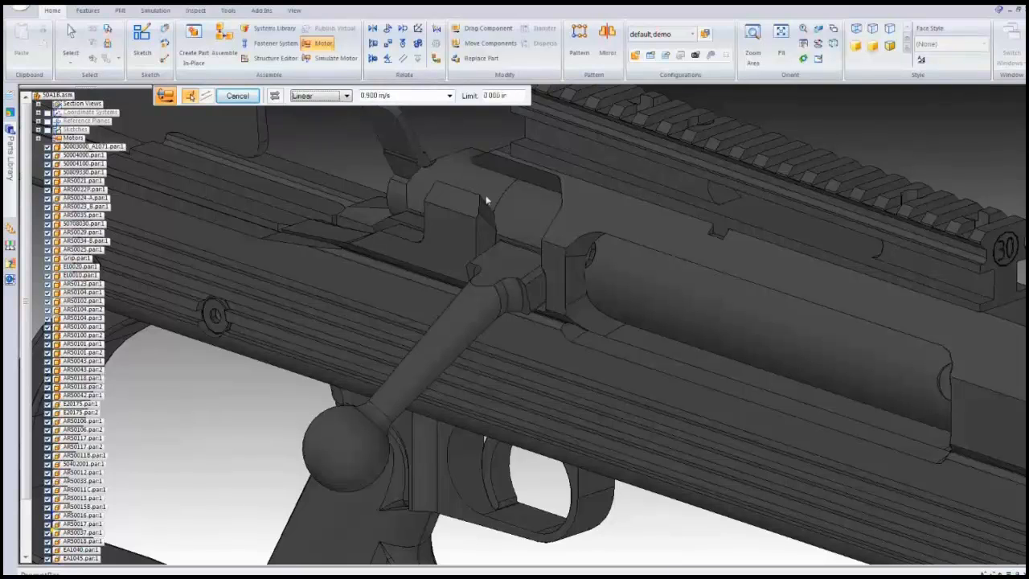
pyautogui.click(524, 229)
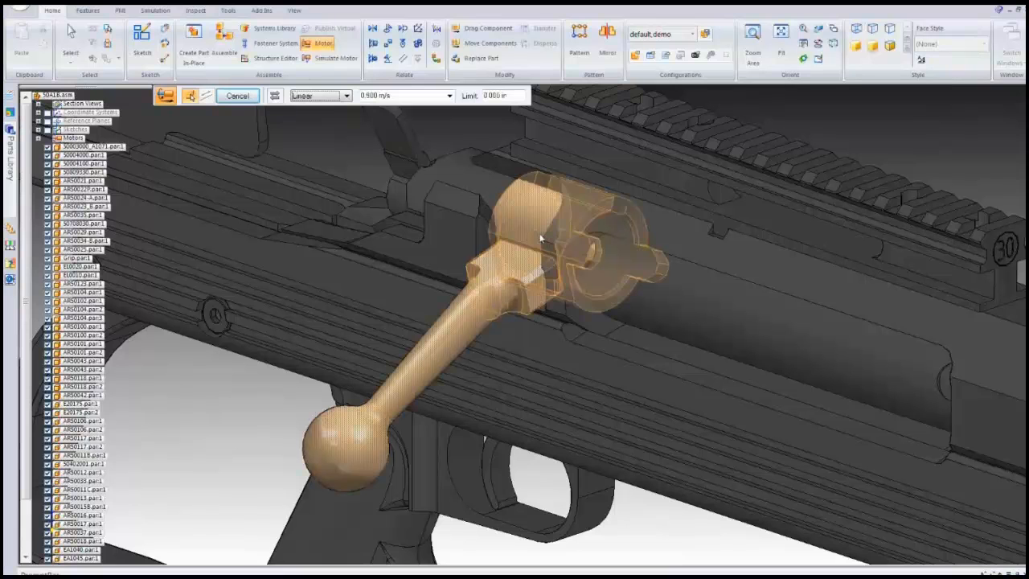
pyautogui.click(523, 227)
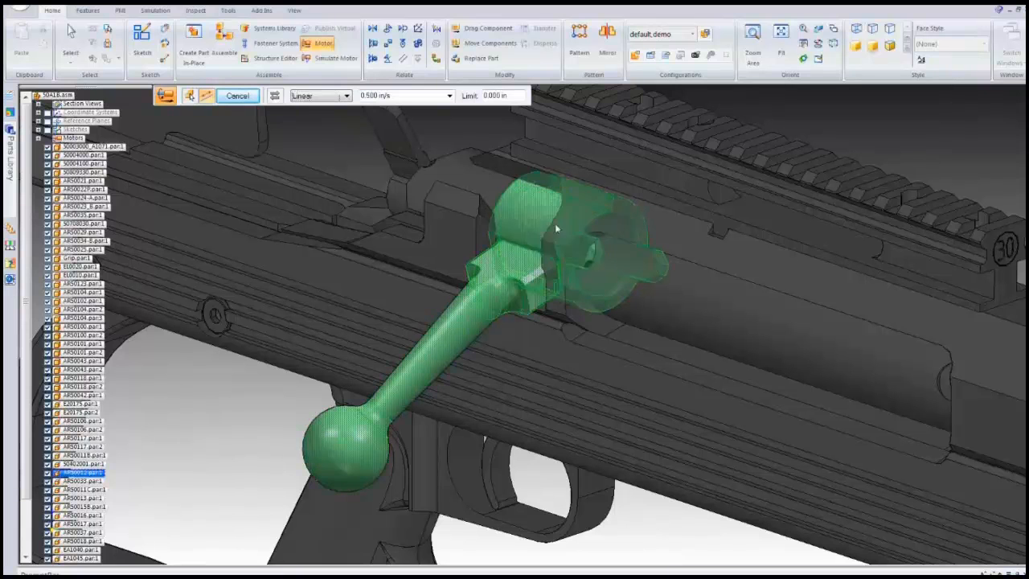
pyautogui.click(608, 273)
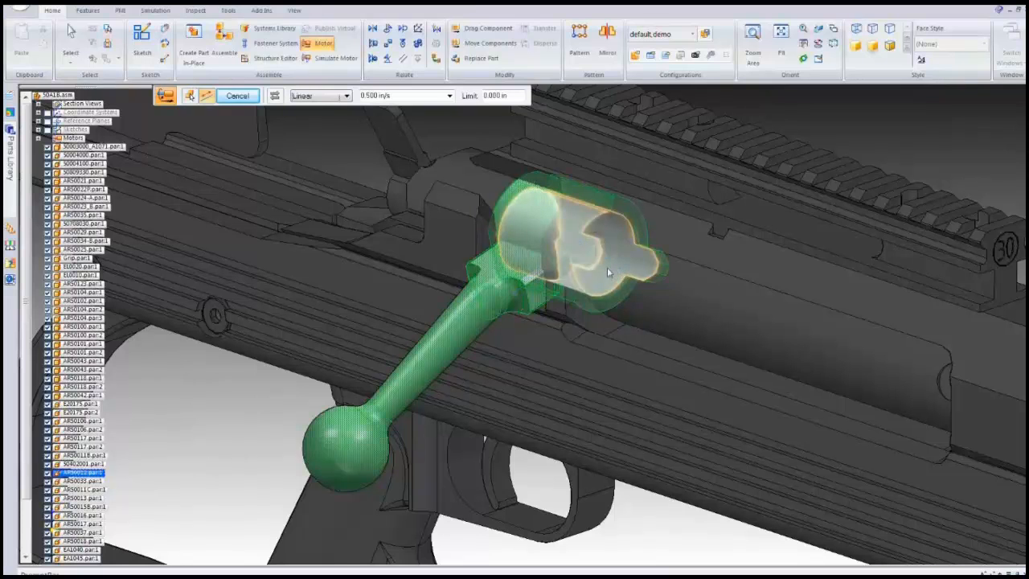
# Reverse the linear motor's direction, set its speed to 2.5 in/s and finish defining motors.
pyautogui.click(274, 97)
pyautogui.click(274, 97)
pyautogui.click(408, 100)
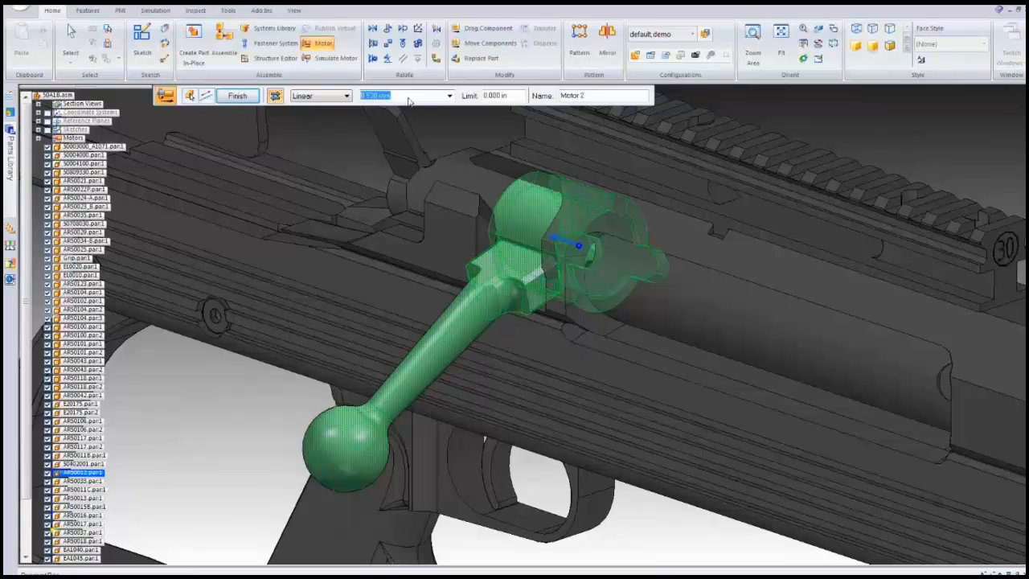
pyautogui.write('2.5')
pyautogui.press('Tab')
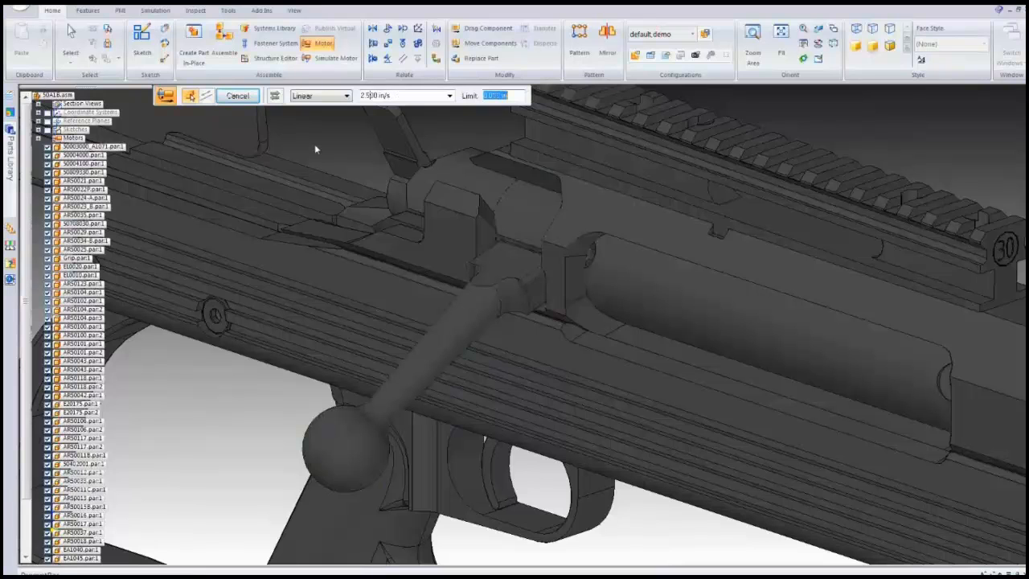
pyautogui.click(244, 102)
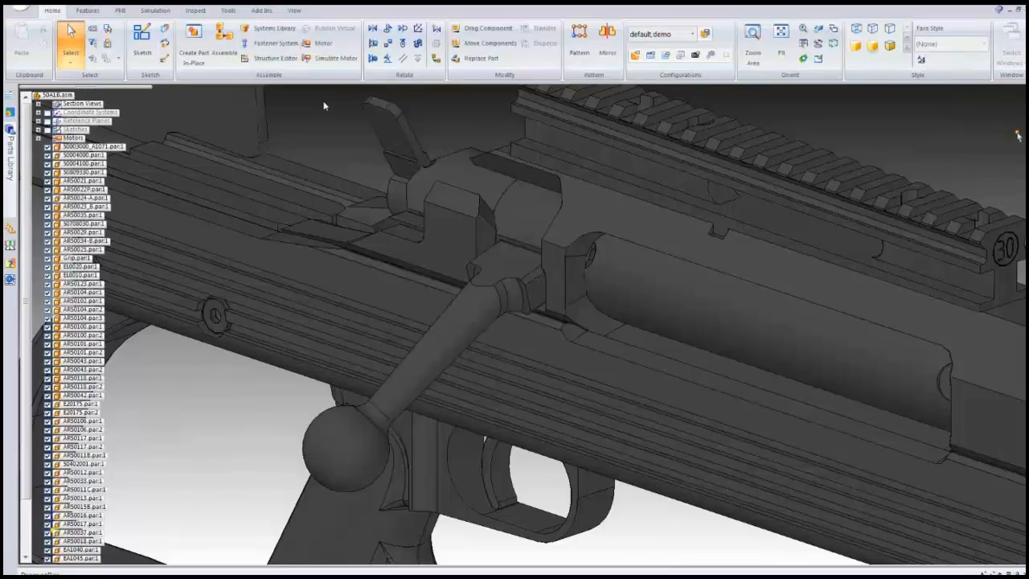
# Simulate the motors with the Physical motion option, keeping Motor 1 and Motor 2 in the animation.
pyautogui.rightClick(323, 106)
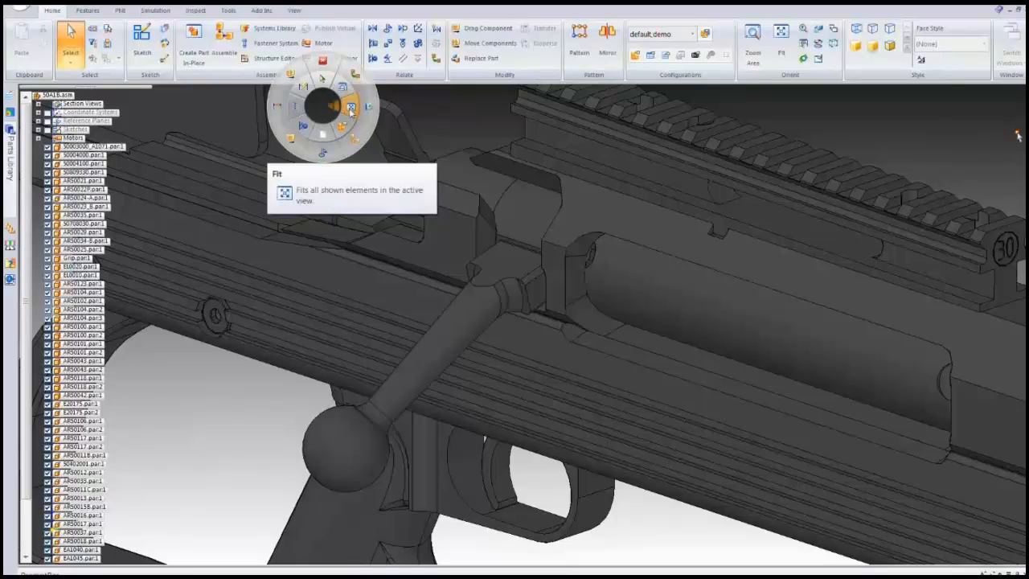
pyautogui.click(350, 108)
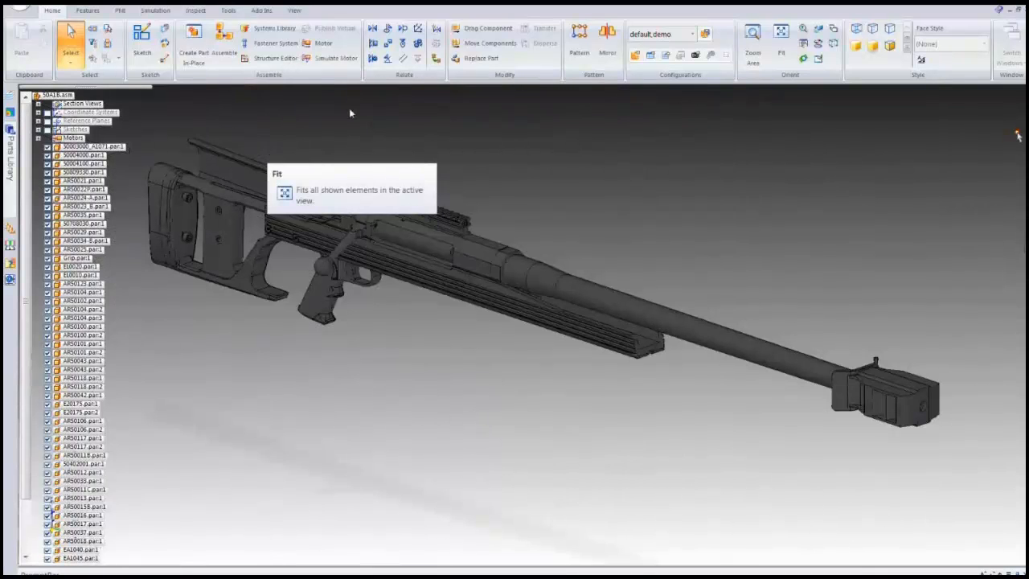
pyautogui.click(322, 59)
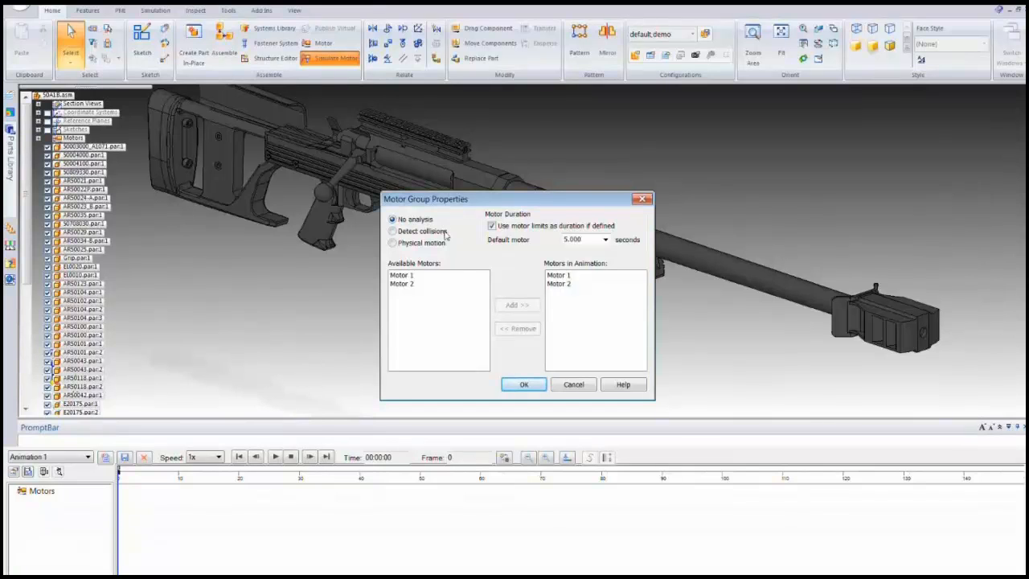
pyautogui.click(445, 232)
pyautogui.click(439, 245)
pyautogui.click(413, 276)
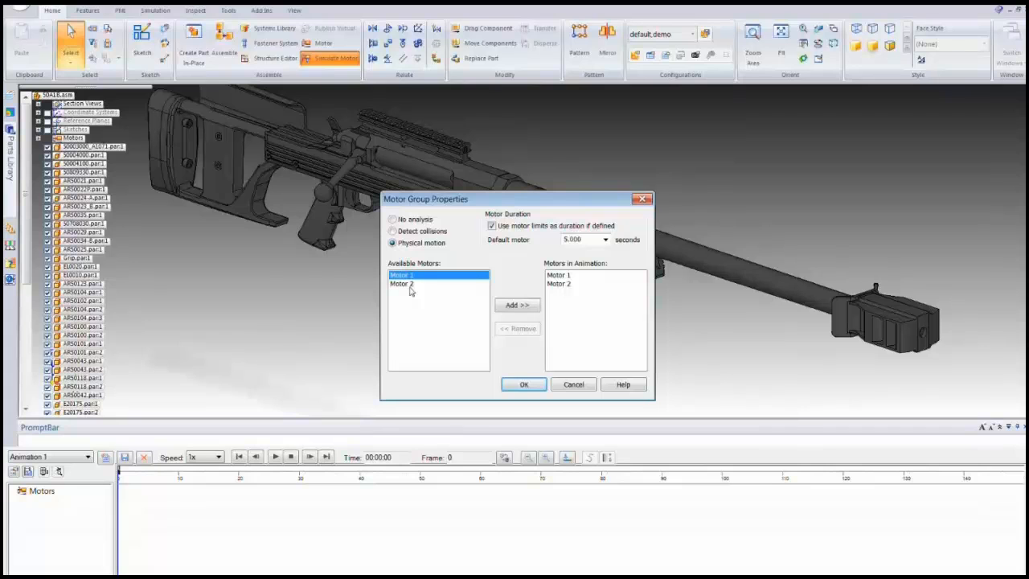
pyautogui.click(409, 287)
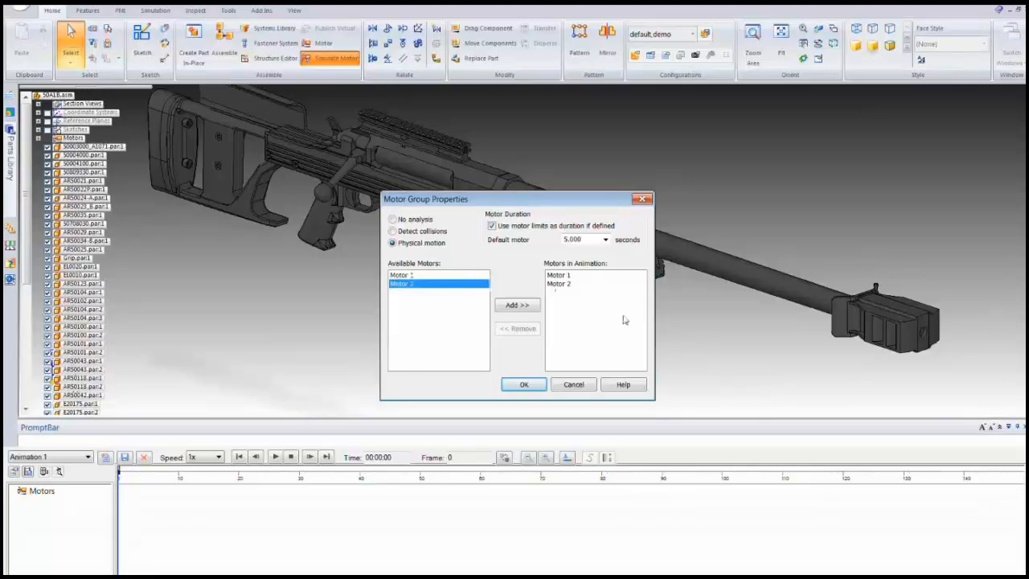
pyautogui.click(564, 277)
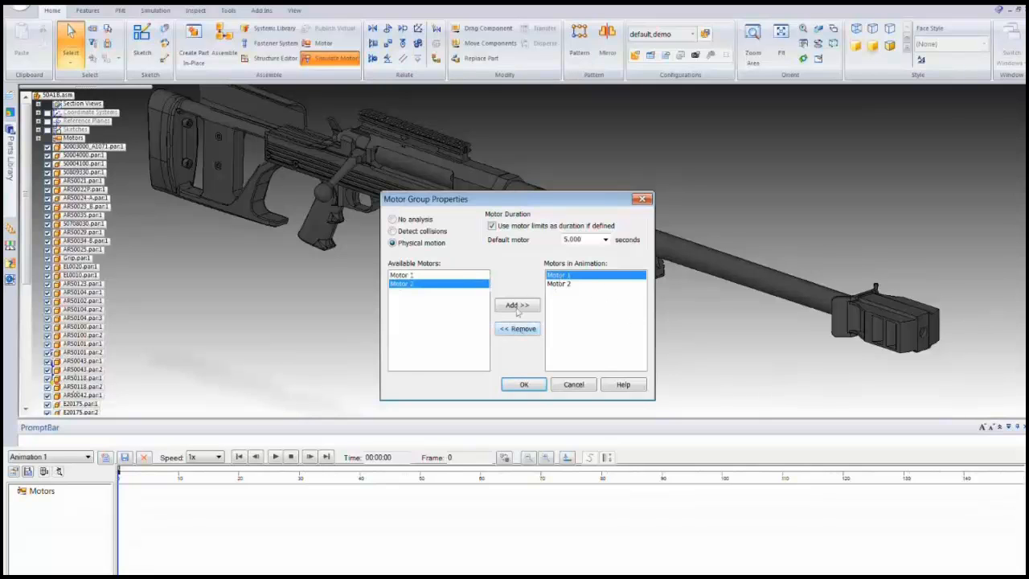
pyautogui.click(524, 385)
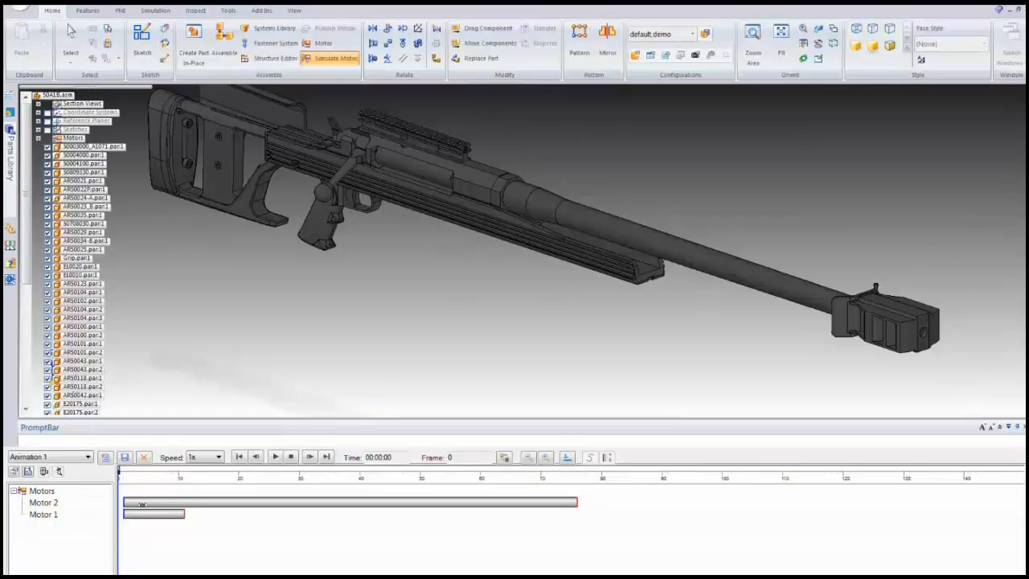
# Shift Motor 2 on the animation timeline so it starts at about frame 8.
pyautogui.click(142, 504)
pyautogui.moveTo(148, 504); pyautogui.dragTo(191, 512)
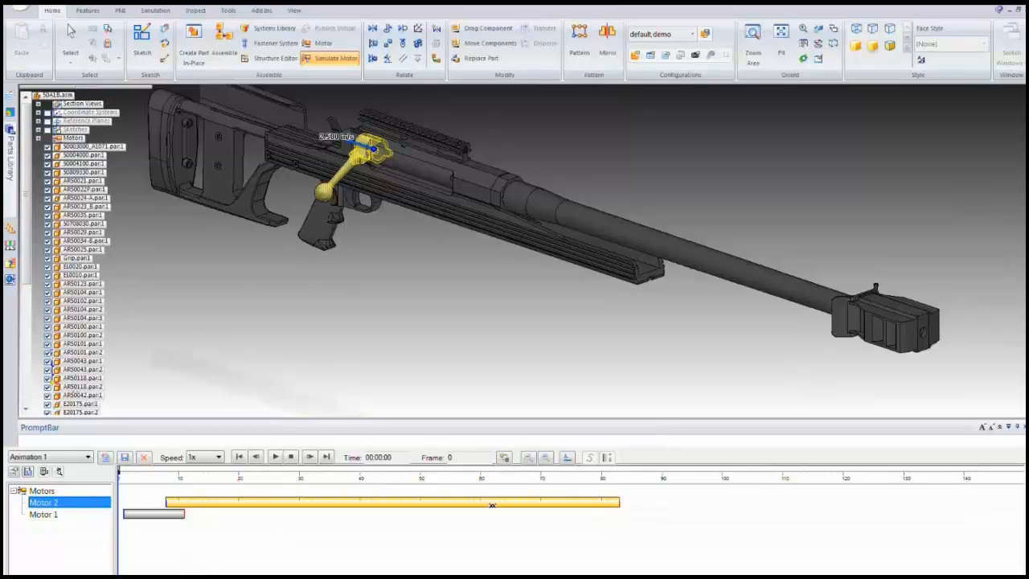
pyautogui.click(396, 546)
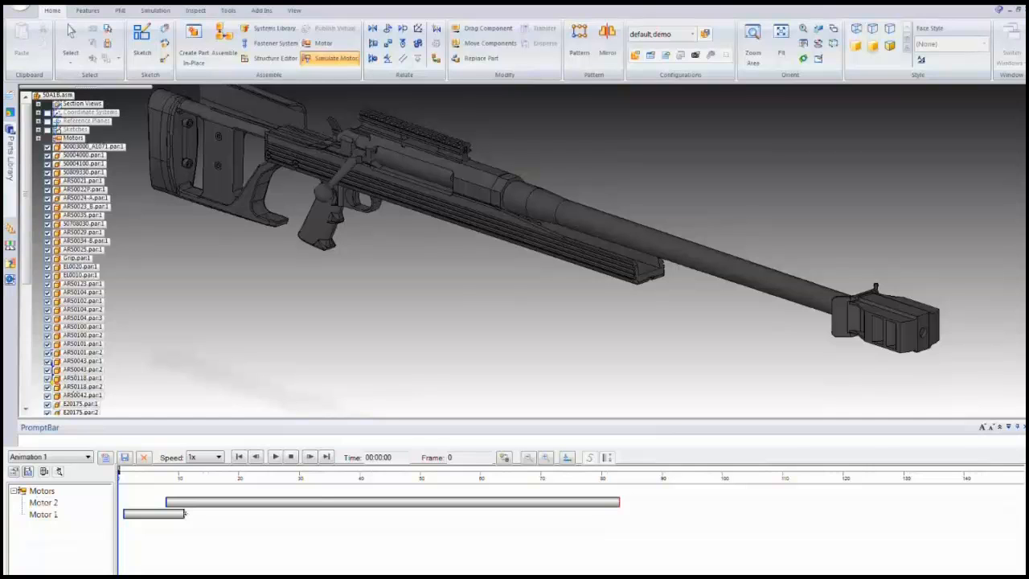
# Shorten Motor 1 on the timeline to end at about frame 9, and save the animation while closing the motor simulation.
pyautogui.click(184, 514)
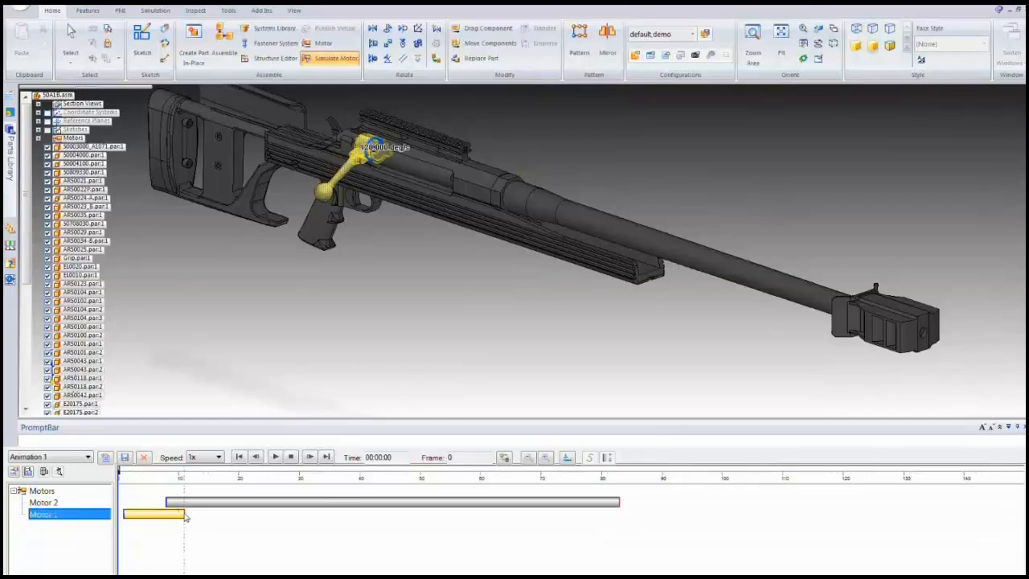
pyautogui.moveTo(185, 515); pyautogui.dragTo(171, 516)
pyautogui.click(147, 529)
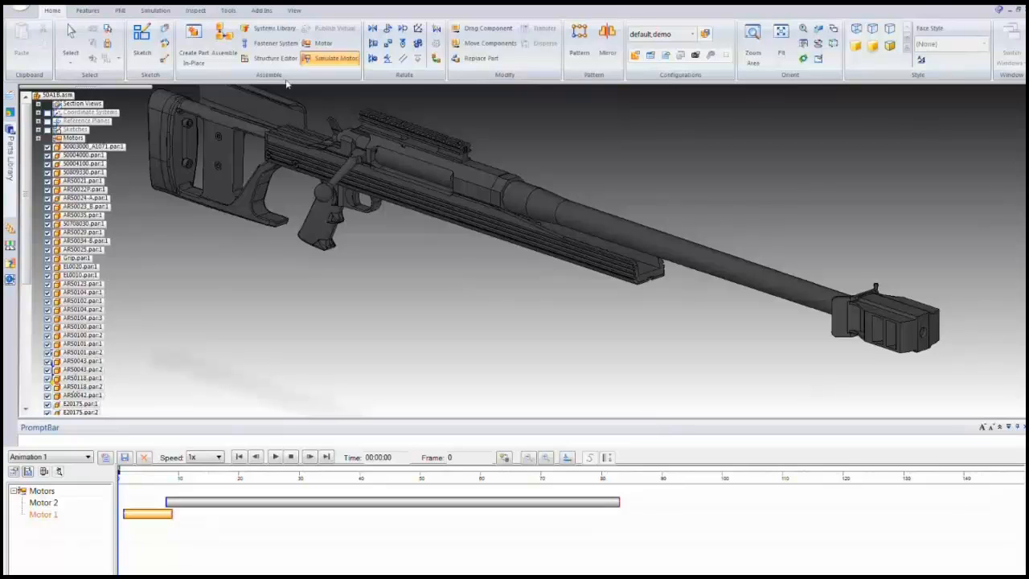
pyautogui.click(71, 32)
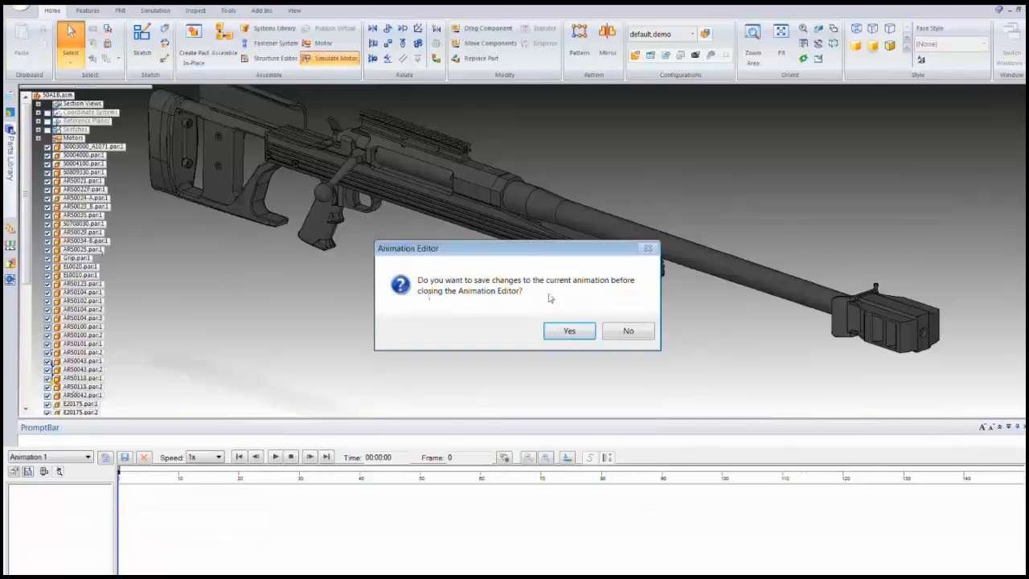
pyautogui.click(578, 338)
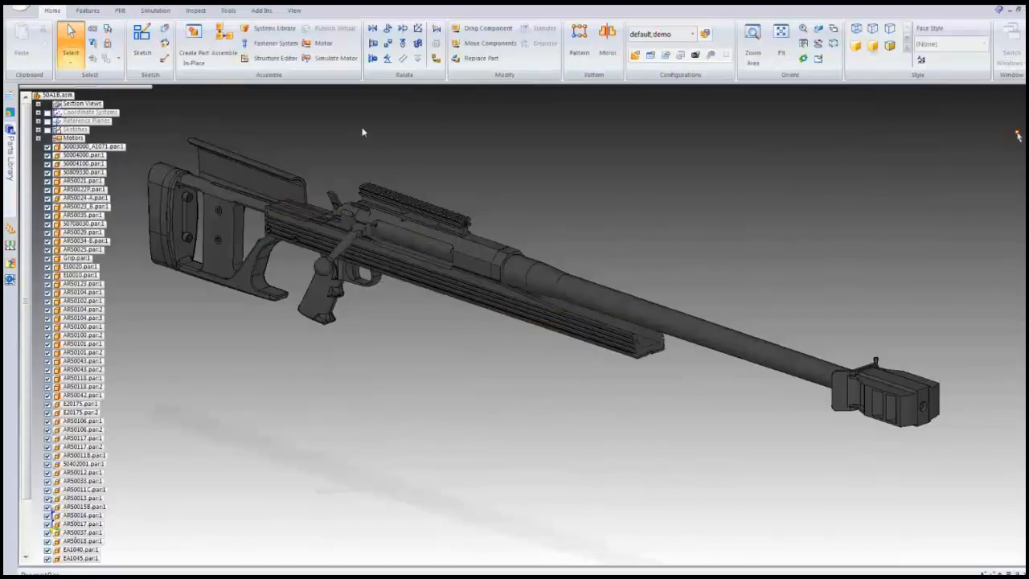
# Switch to the ERA environment and open the Animation Editor for the rifle assembly.
pyautogui.click(228, 11)
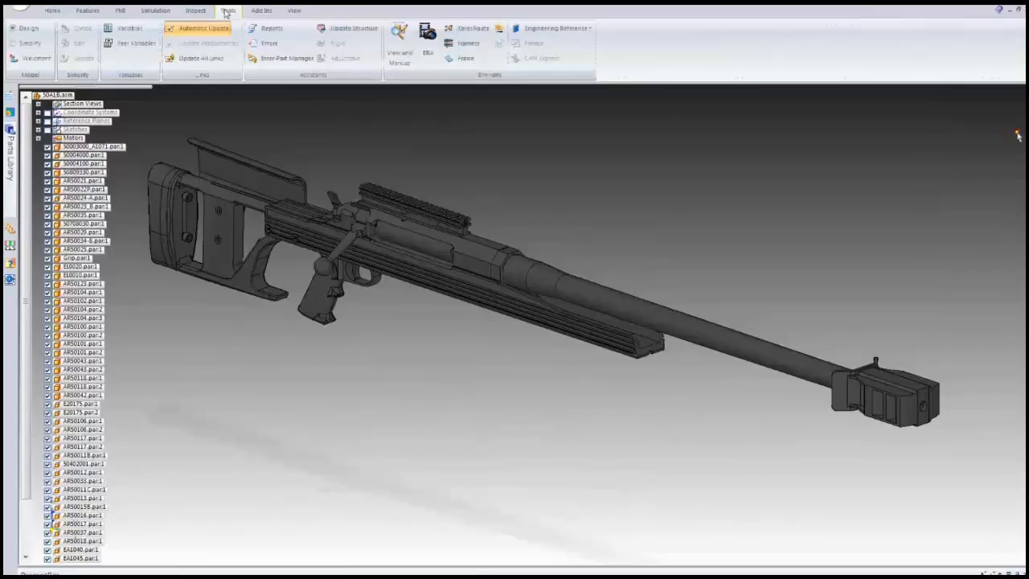
pyautogui.click(431, 45)
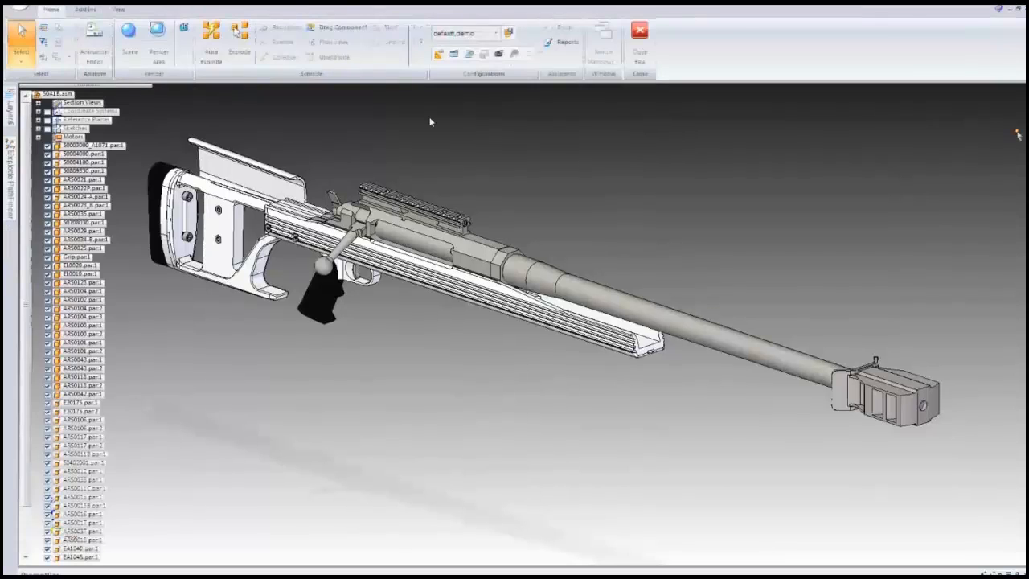
pyautogui.click(95, 67)
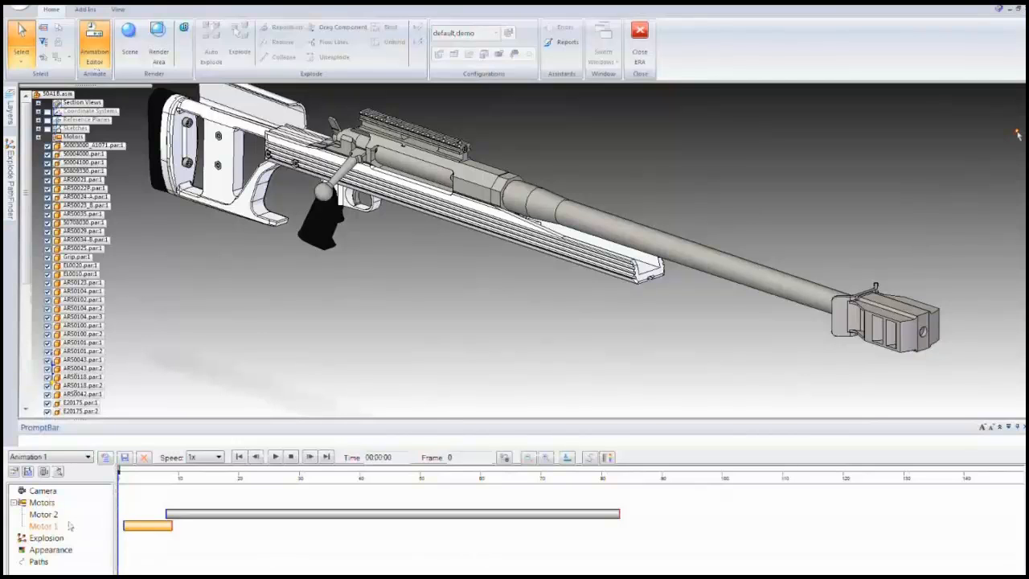
pyautogui.moveTo(69, 526)
# Start a new motion path and choose the barrel AR50022P.par:1 and the two muzzle parts at its end as the moving components.
pyautogui.click(39, 562)
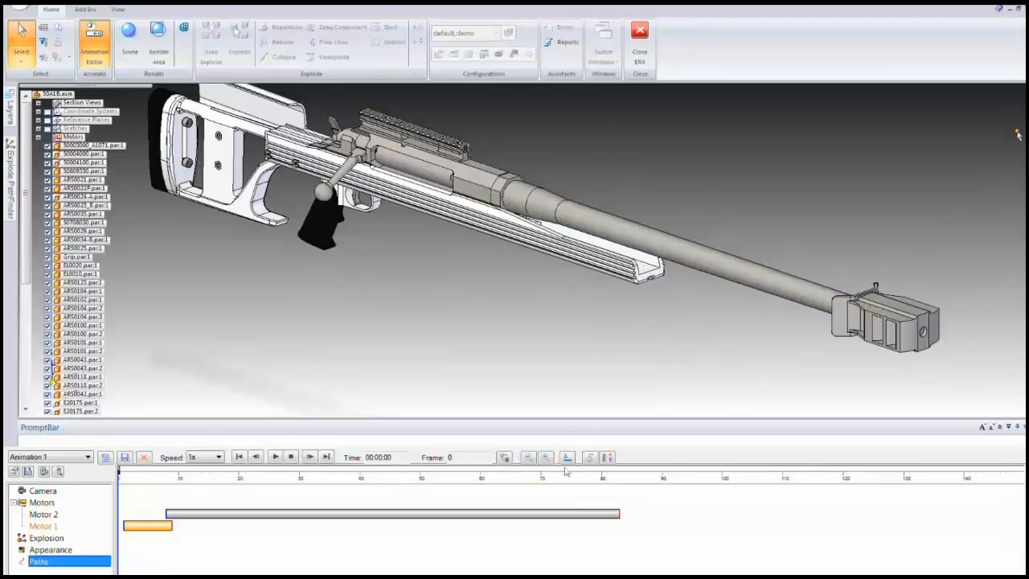
pyautogui.click(589, 458)
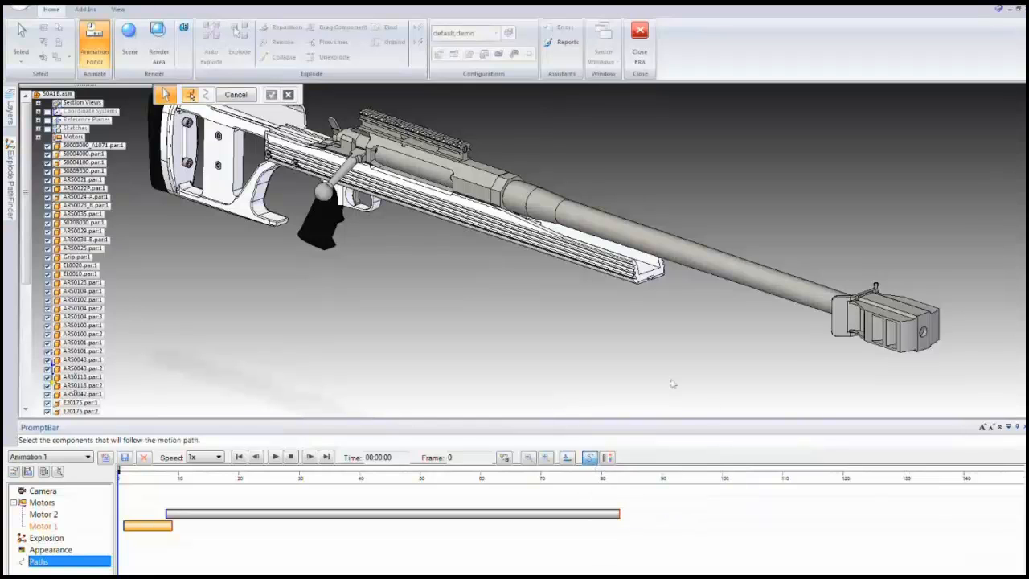
pyautogui.click(755, 286)
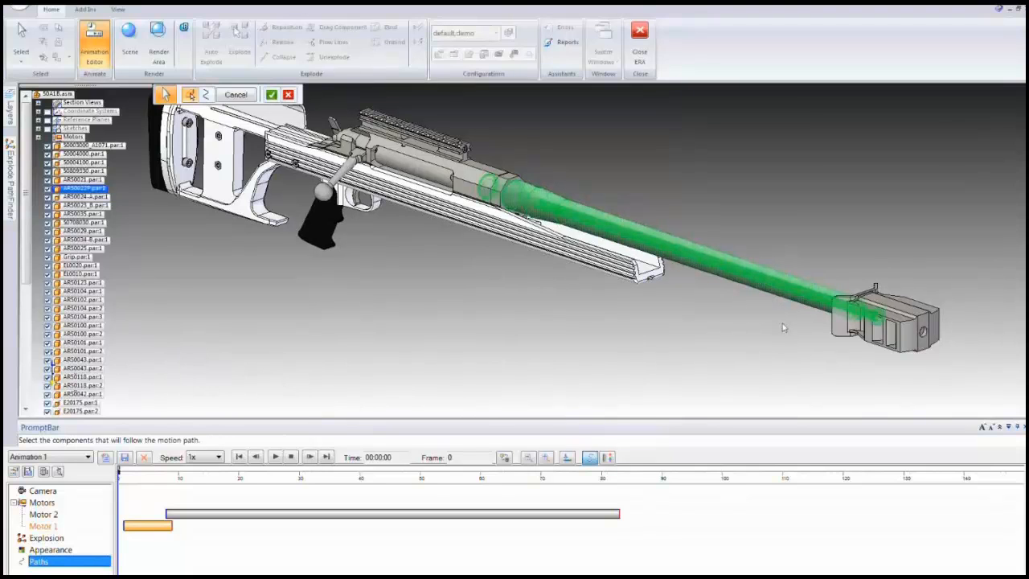
pyautogui.moveTo(784, 328); pyautogui.dragTo(867, 350, button='middle')
pyautogui.click(932, 259)
pyautogui.click(974, 266)
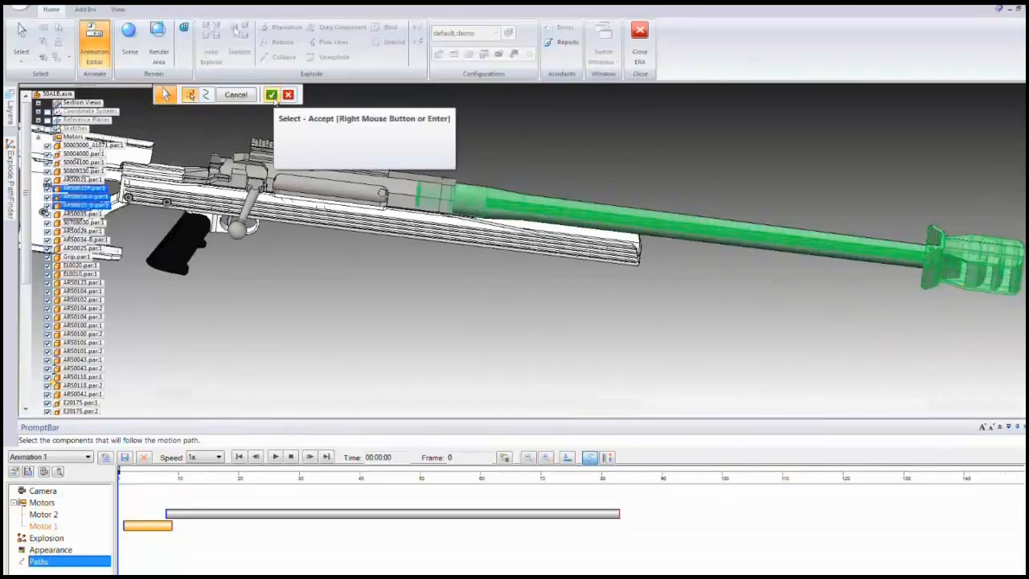
pyautogui.click(272, 95)
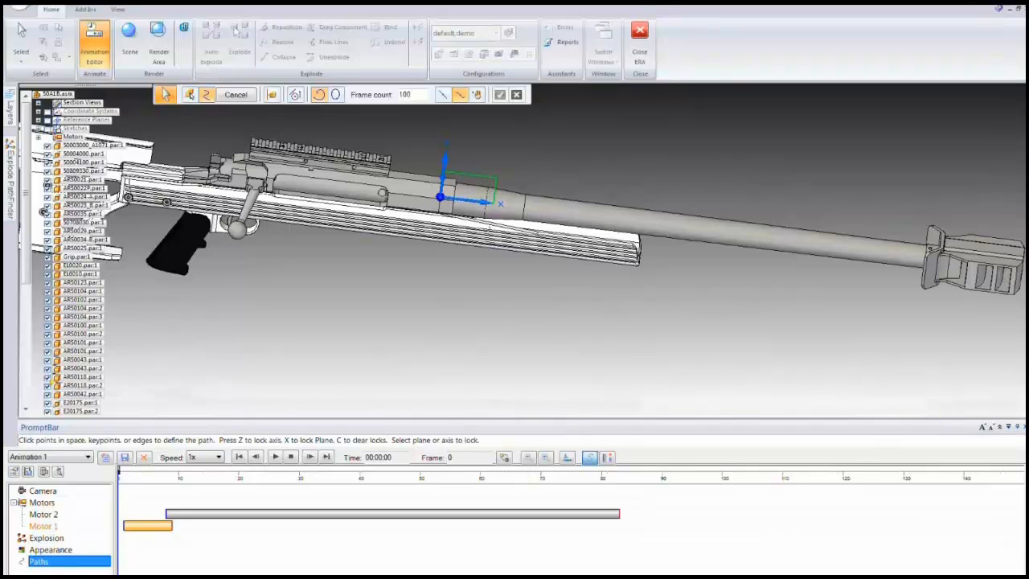
# In the top view, define a straight motion path along the barrel axis to a point beyond the muzzle brake, and finish it as Path_1.
pyautogui.click(926, 576)
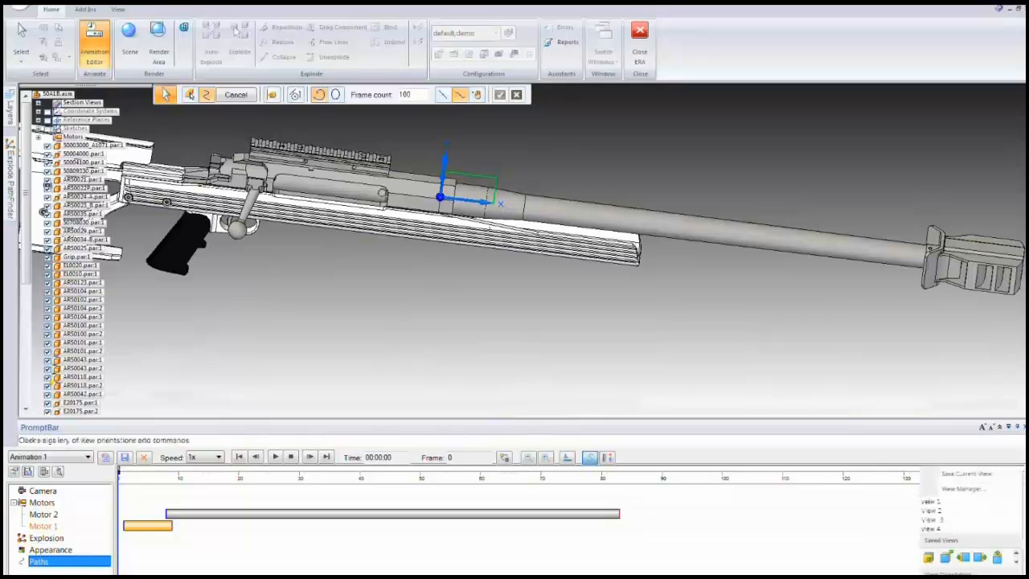
pyautogui.click(997, 557)
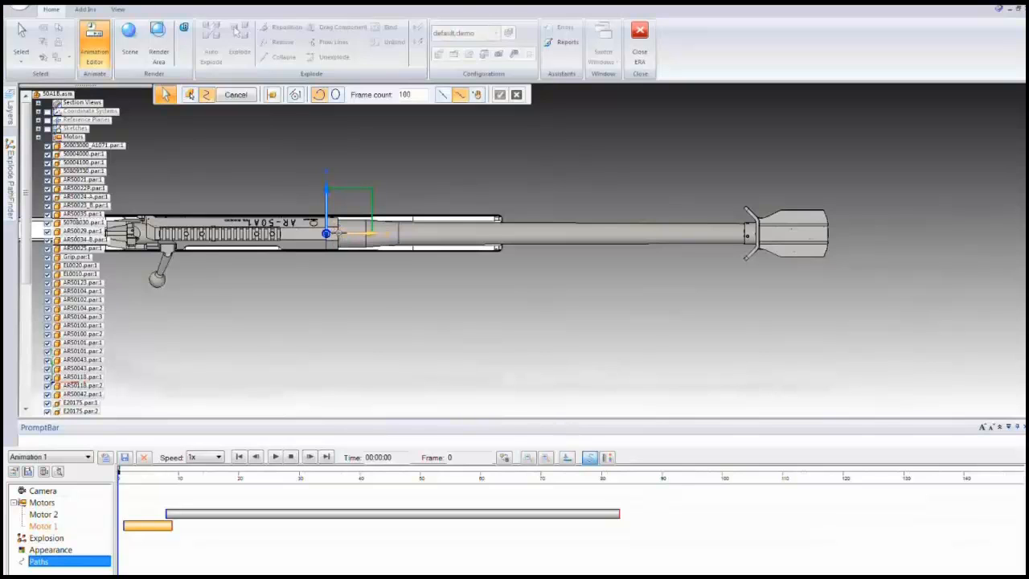
pyautogui.click(952, 234)
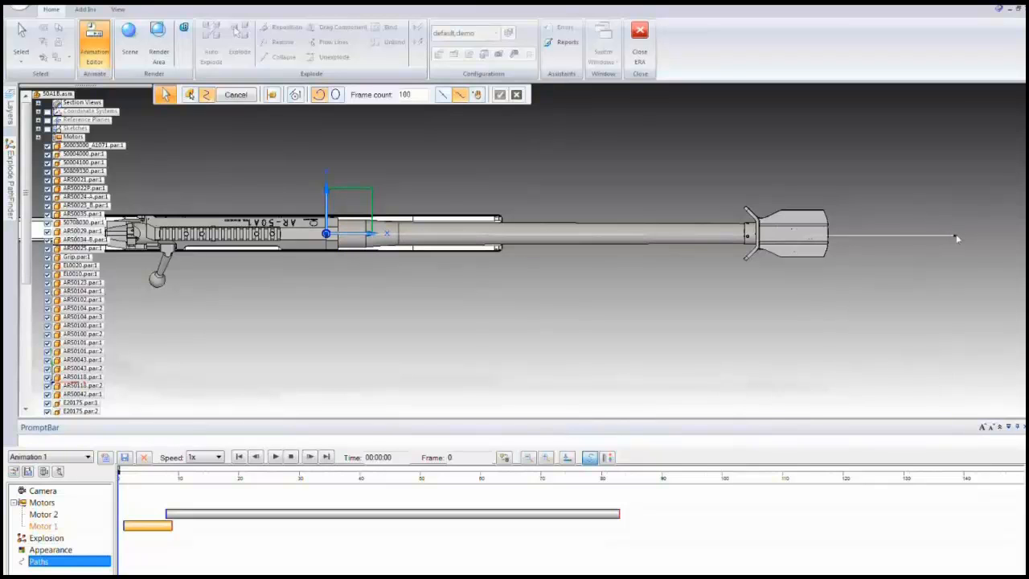
pyautogui.click(957, 238)
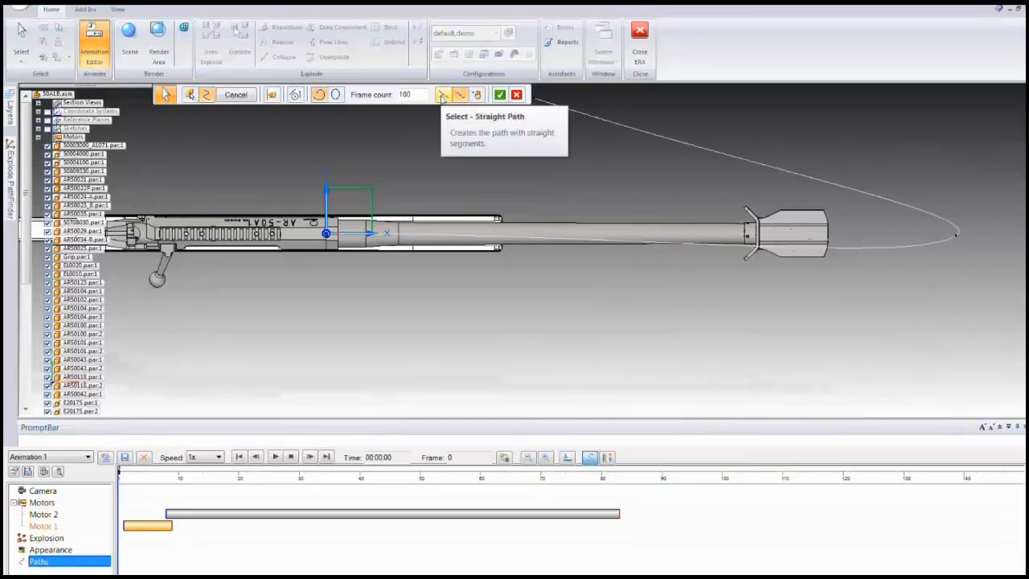
pyautogui.click(441, 96)
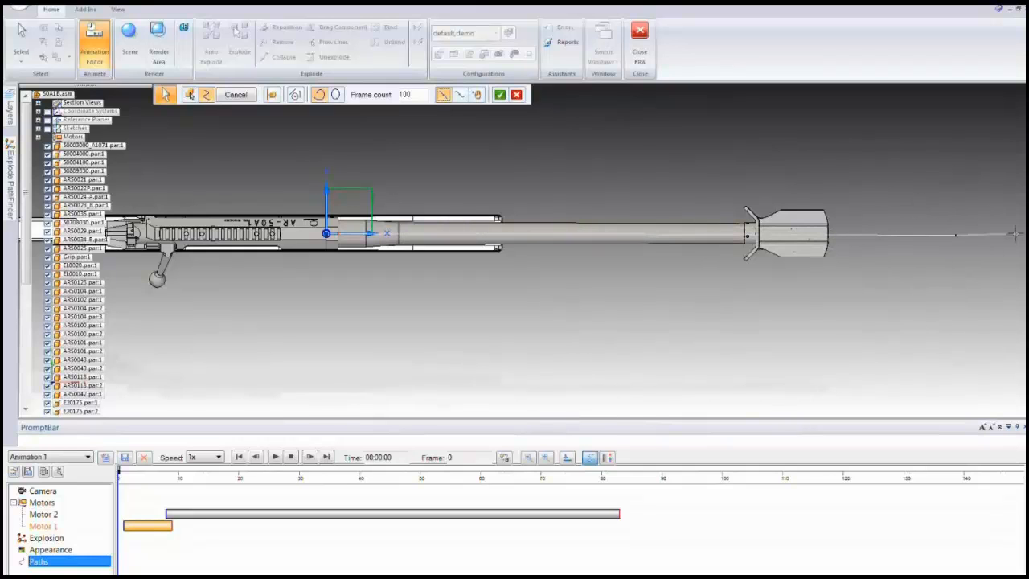
pyautogui.click(955, 235)
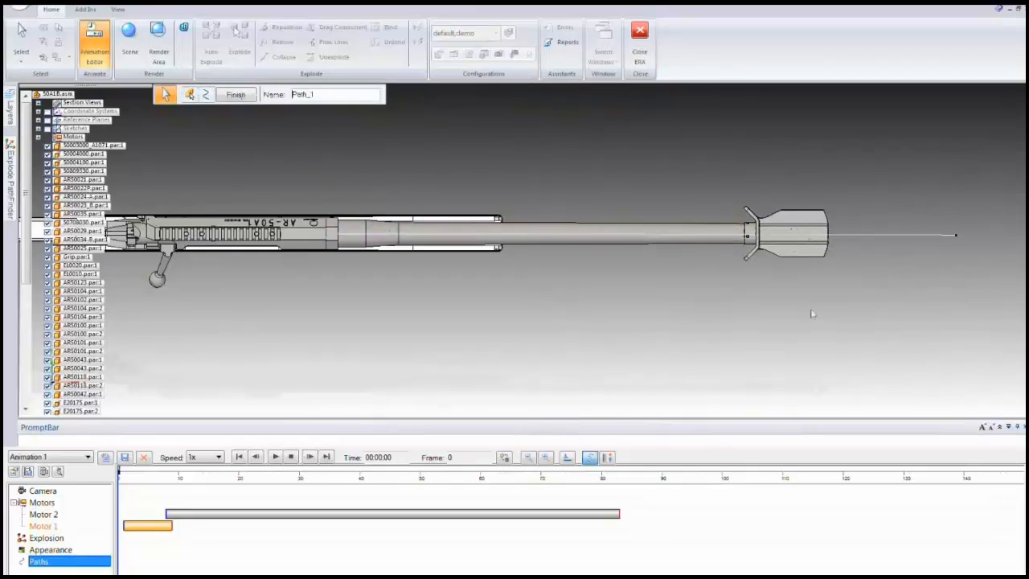
pyautogui.click(246, 95)
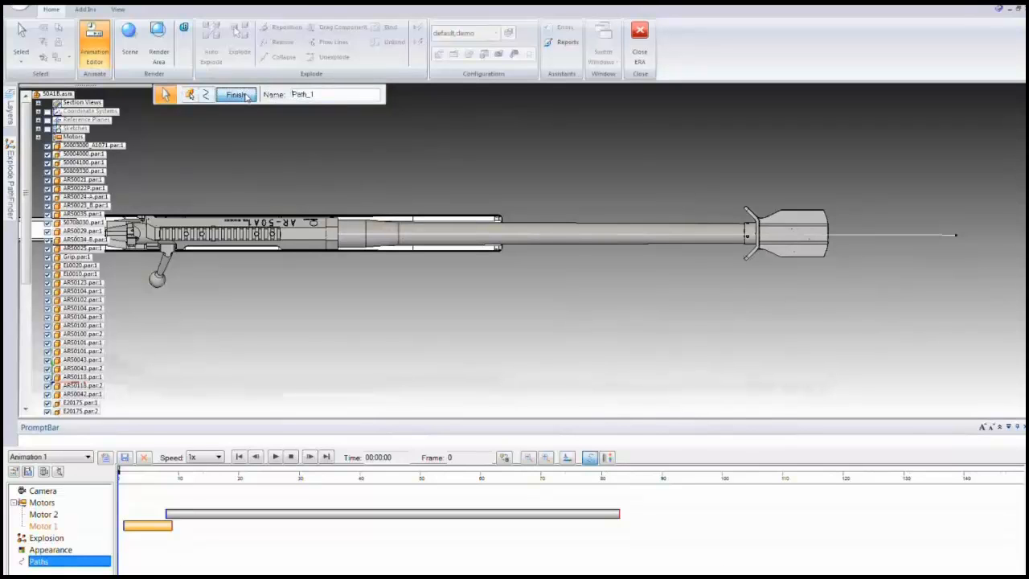
pyautogui.click(240, 98)
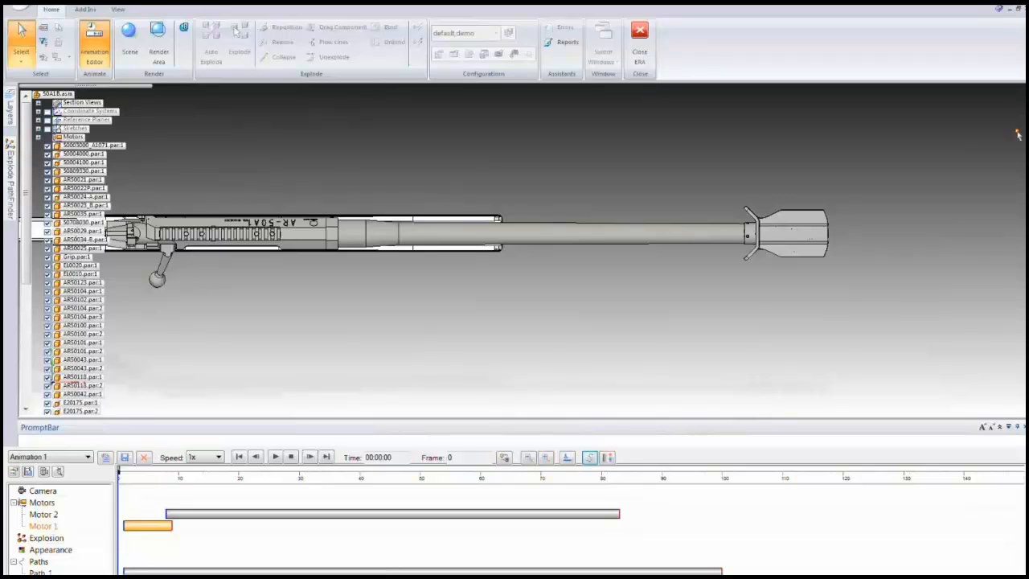
# Shorten Path_1 on the timeline to about frame 88, and shift it to start at about frame 63.
pyautogui.moveTo(722, 571); pyautogui.dragTo(651, 572)
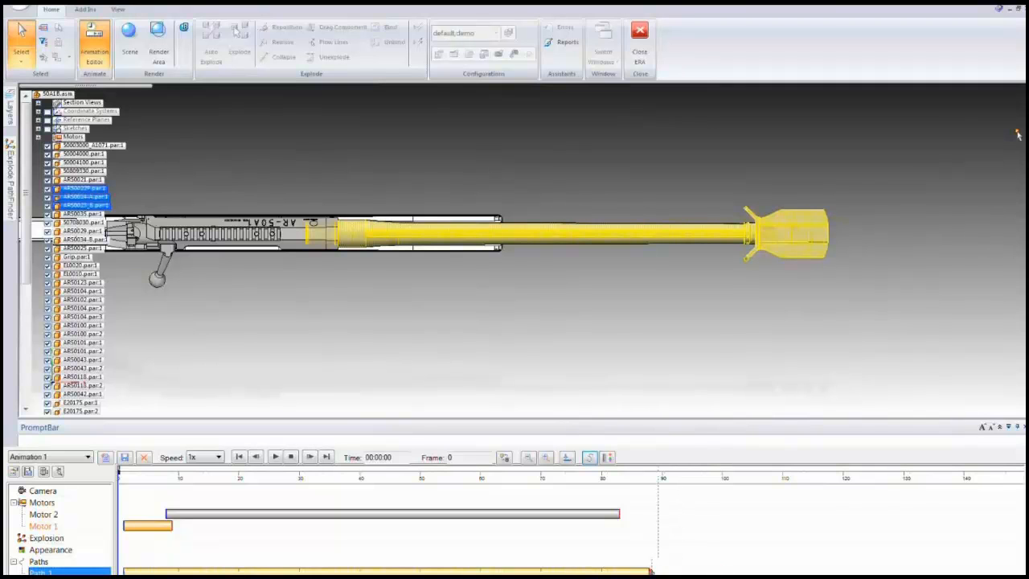
pyautogui.moveTo(651, 571); pyautogui.dragTo(650, 571)
pyautogui.click(680, 564)
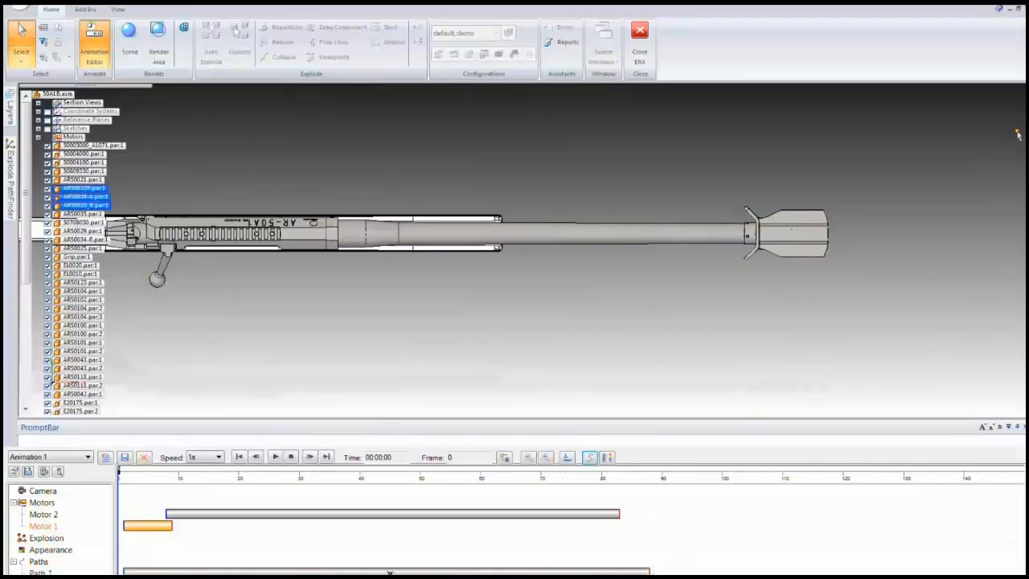
pyautogui.moveTo(389, 573); pyautogui.dragTo(765, 573)
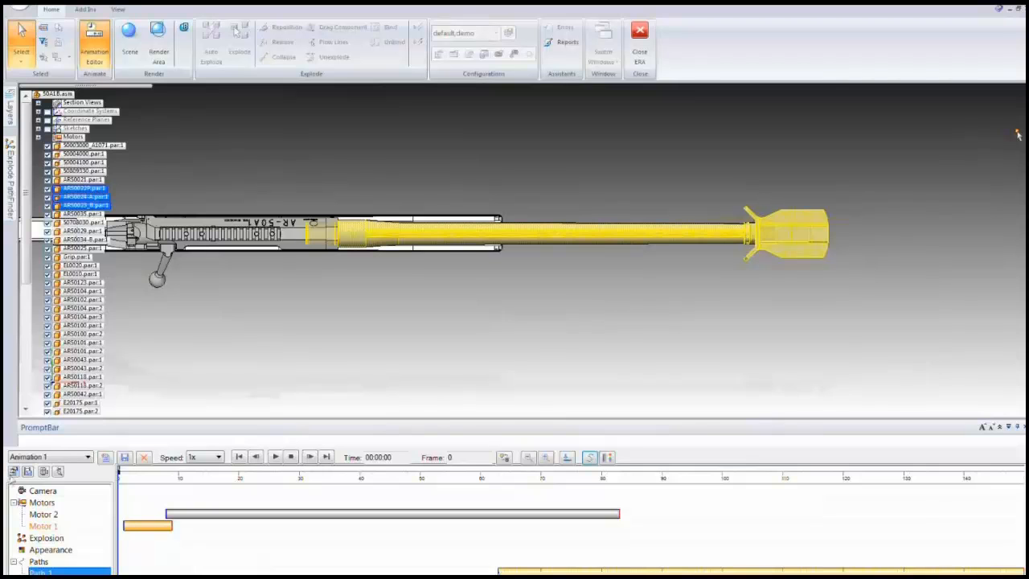
# Set the length of Animation 1 to 30 seconds.
pyautogui.click(12, 473)
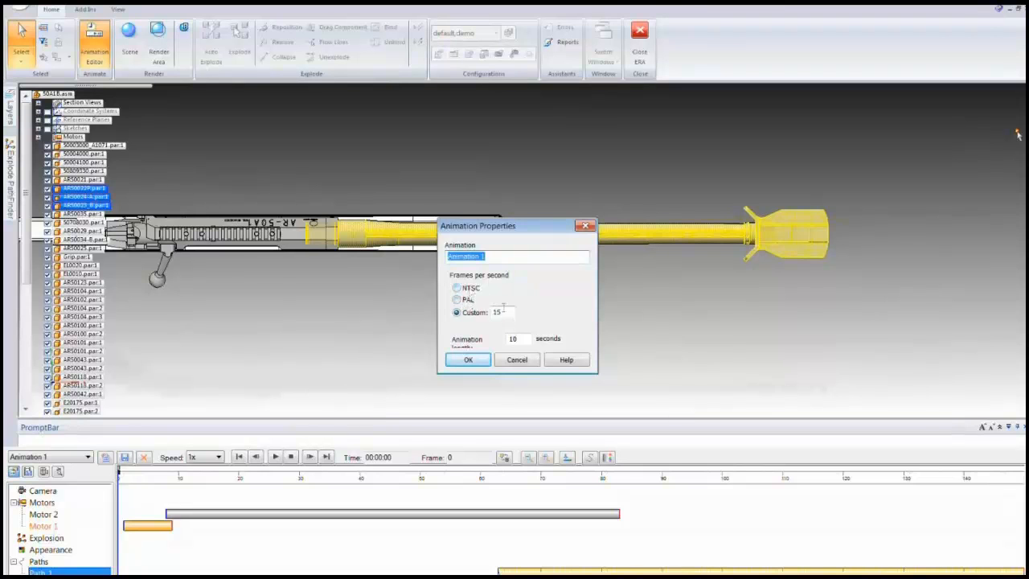
pyautogui.moveTo(524, 338); pyautogui.dragTo(475, 338)
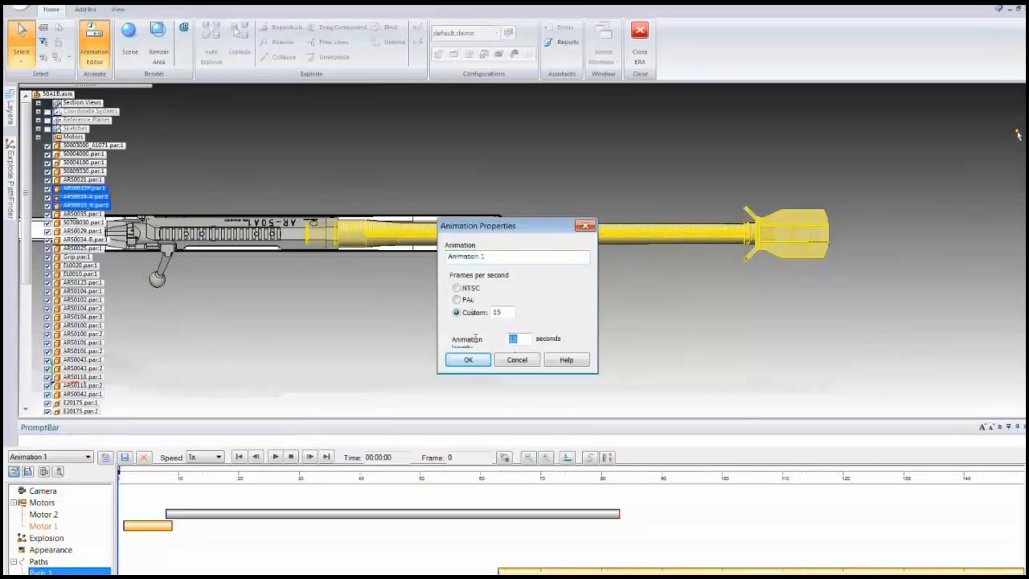
pyautogui.write('30')
pyautogui.press('Return')
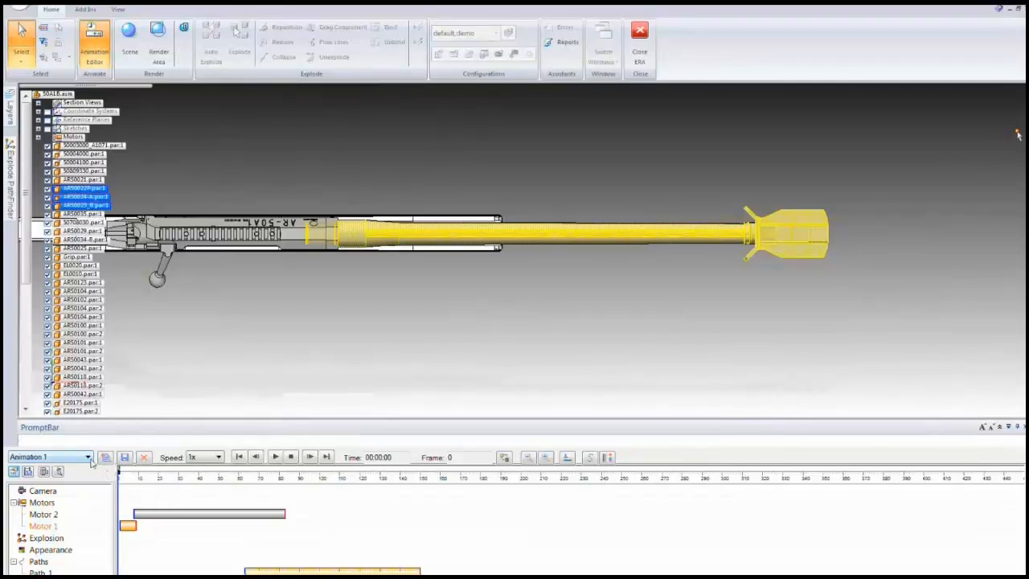
pyautogui.click(89, 457)
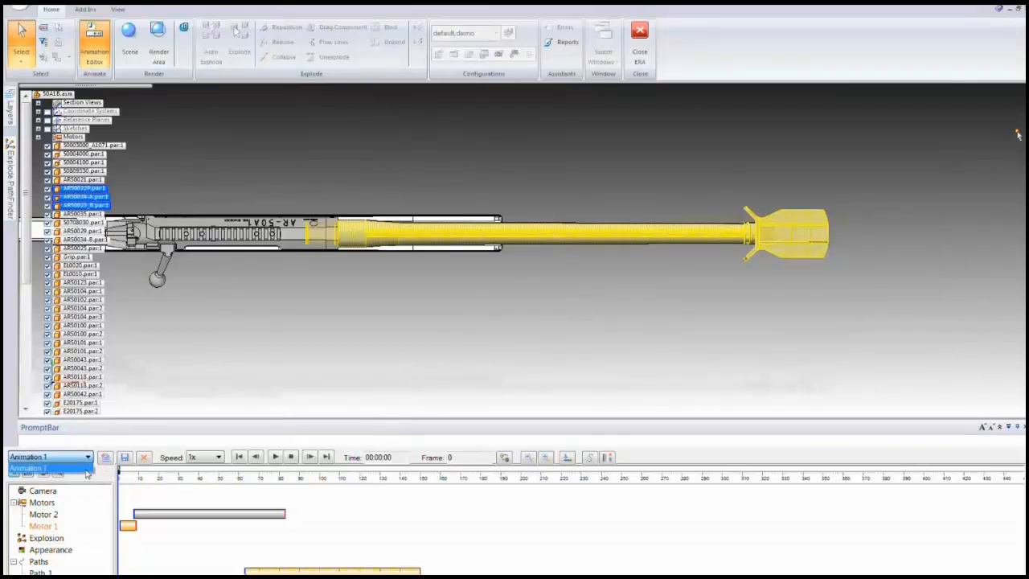
pyautogui.click(196, 507)
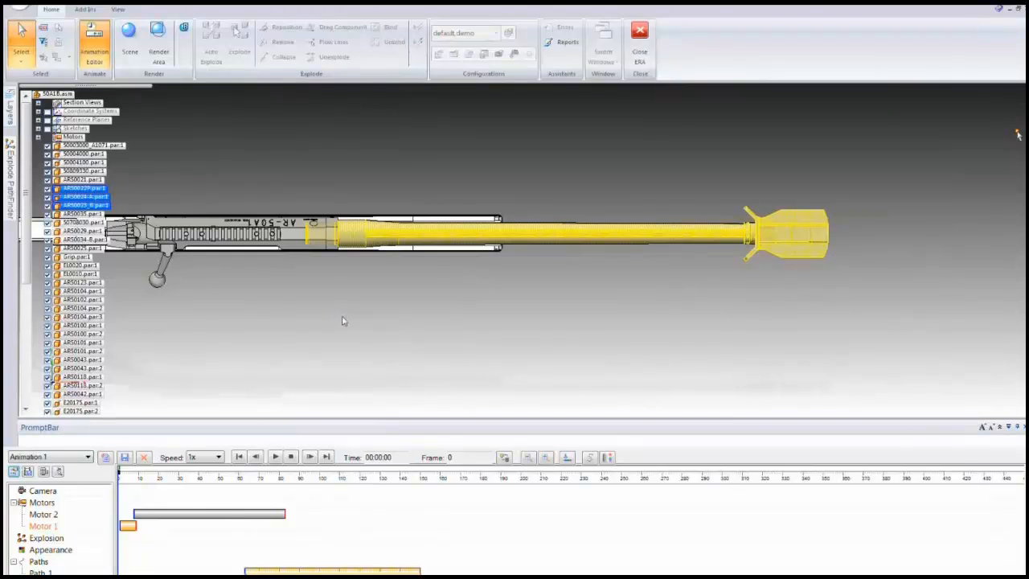
pyautogui.moveTo(343, 320); pyautogui.dragTo(248, 369, button='middle')
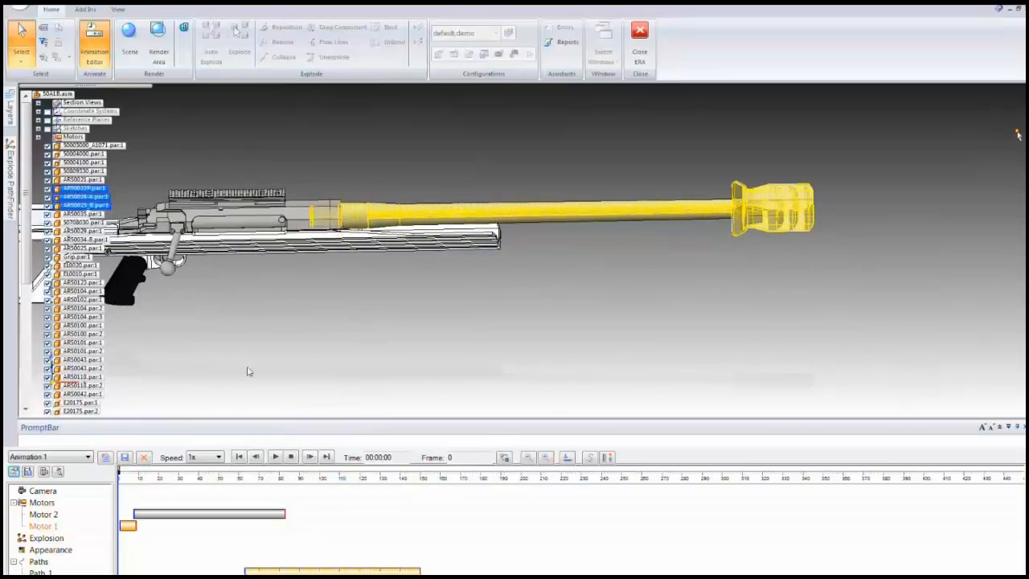
pyautogui.click(48, 503)
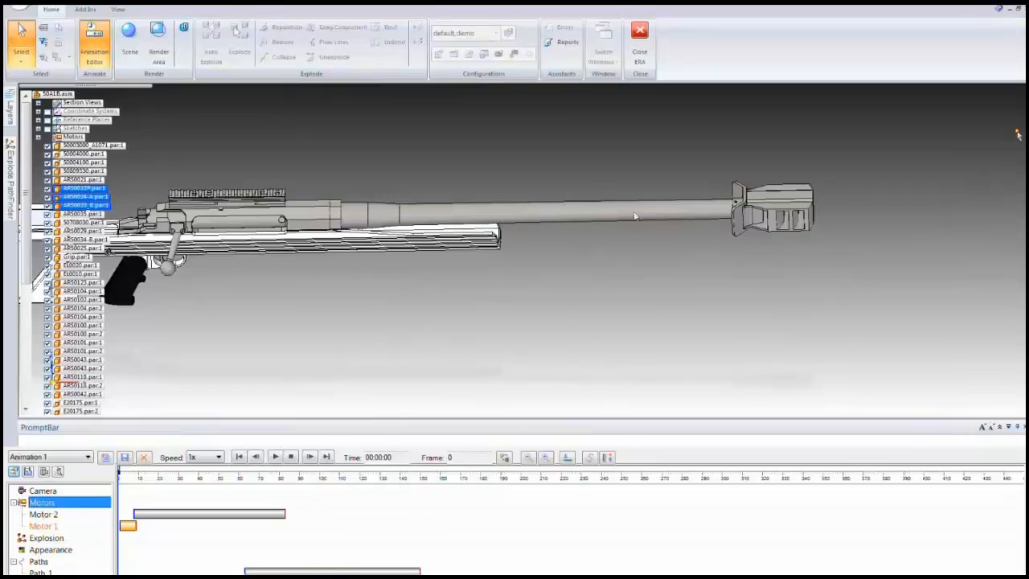
# Add an explosion event using the rifle exploded configuration, with a collapsed initial state, common velocity 0.1 and innermost parts first.
pyautogui.click(48, 540)
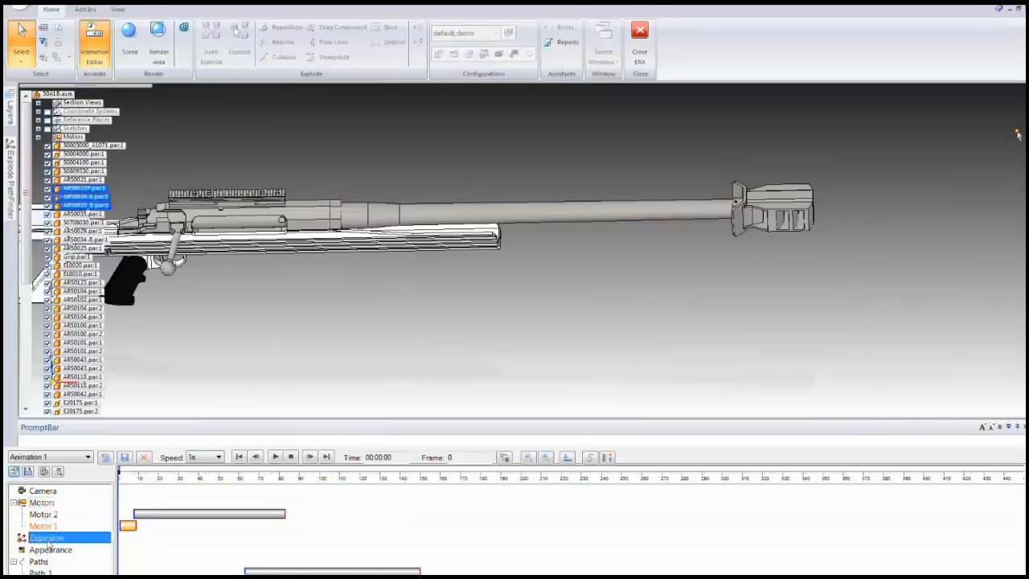
pyautogui.rightClick(48, 544)
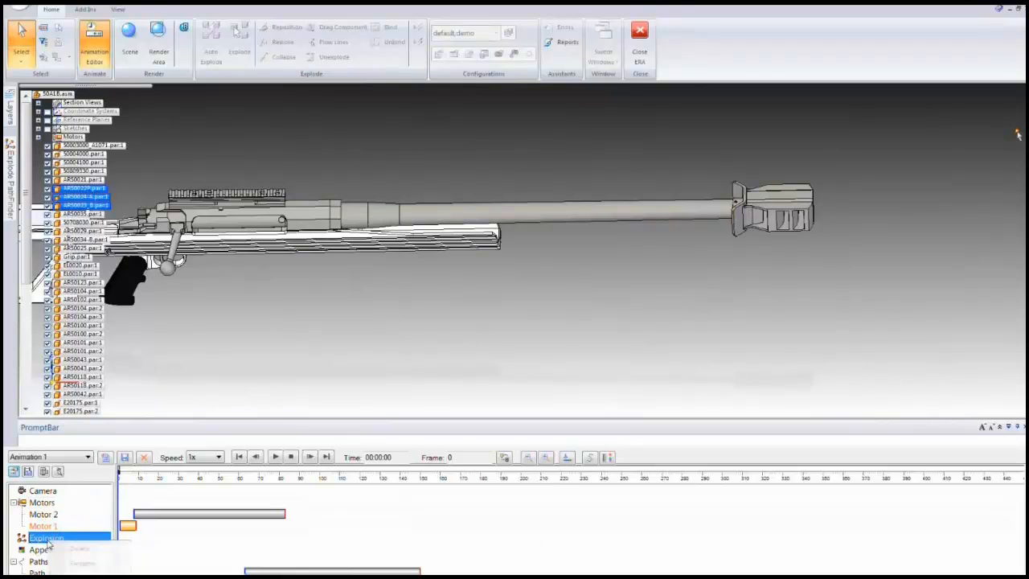
pyautogui.click(80, 563)
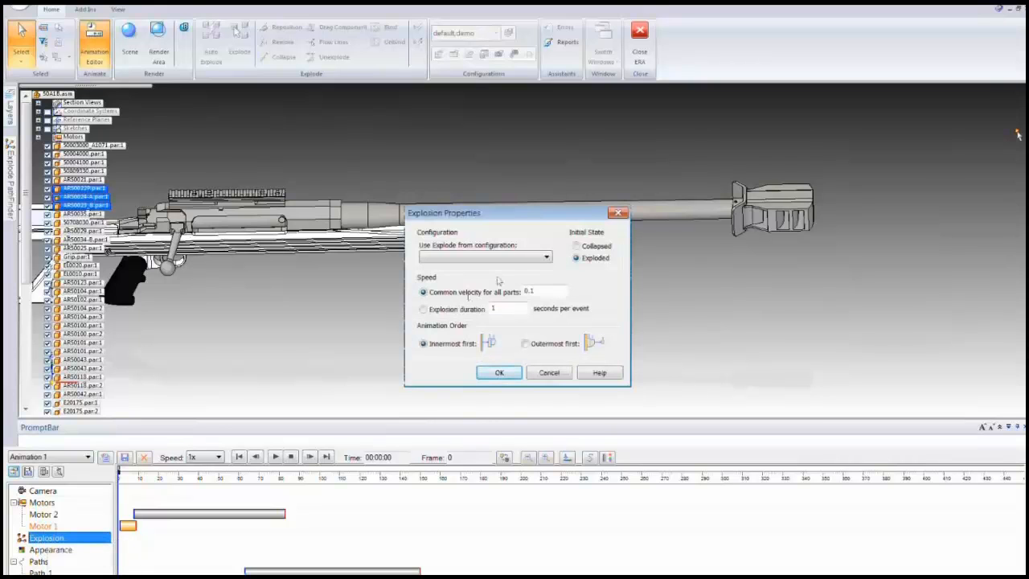
pyautogui.click(545, 258)
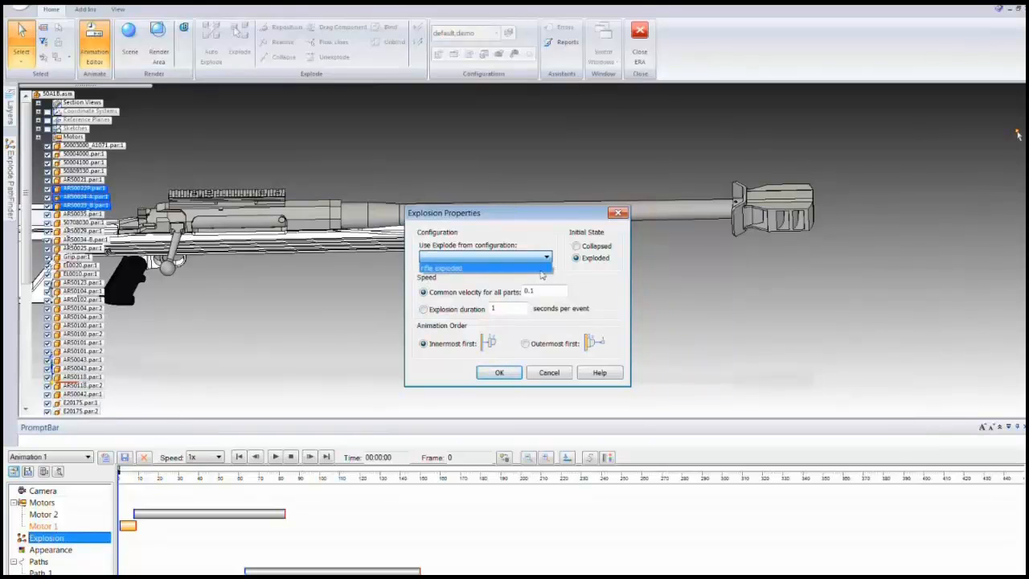
pyautogui.click(541, 274)
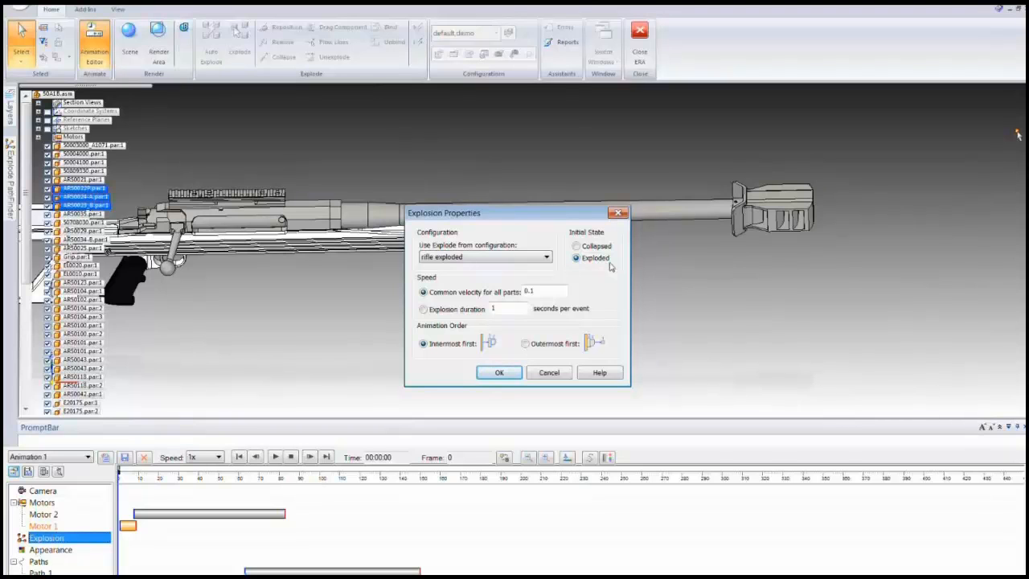
pyautogui.click(605, 250)
pyautogui.click(500, 373)
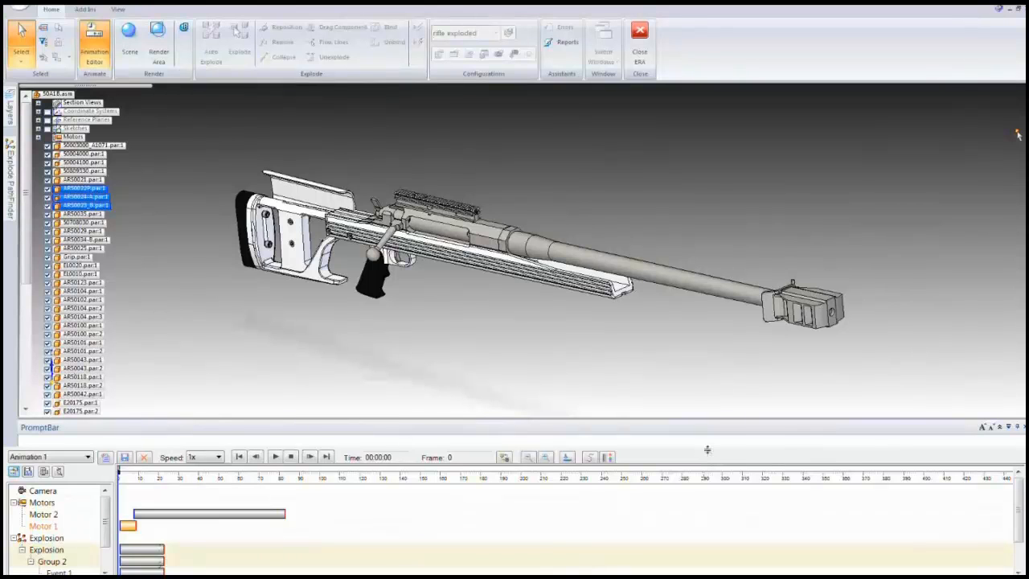
# Enlarge the animation timeline area, and shift the explosion with its group and event to start at about frame 5.
pyautogui.moveTo(708, 448); pyautogui.dragTo(718, 383)
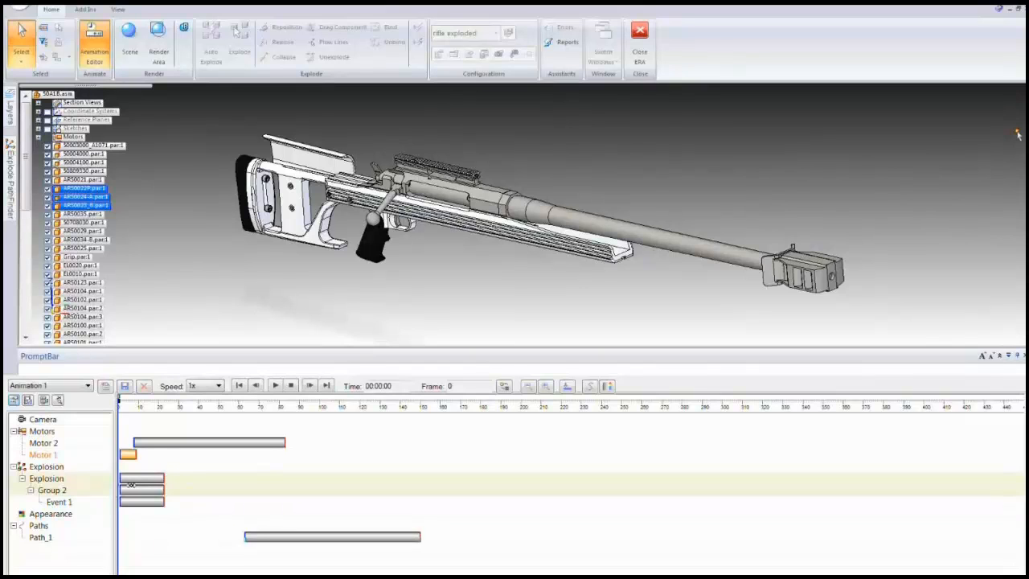
pyautogui.moveTo(138, 477); pyautogui.dragTo(148, 477)
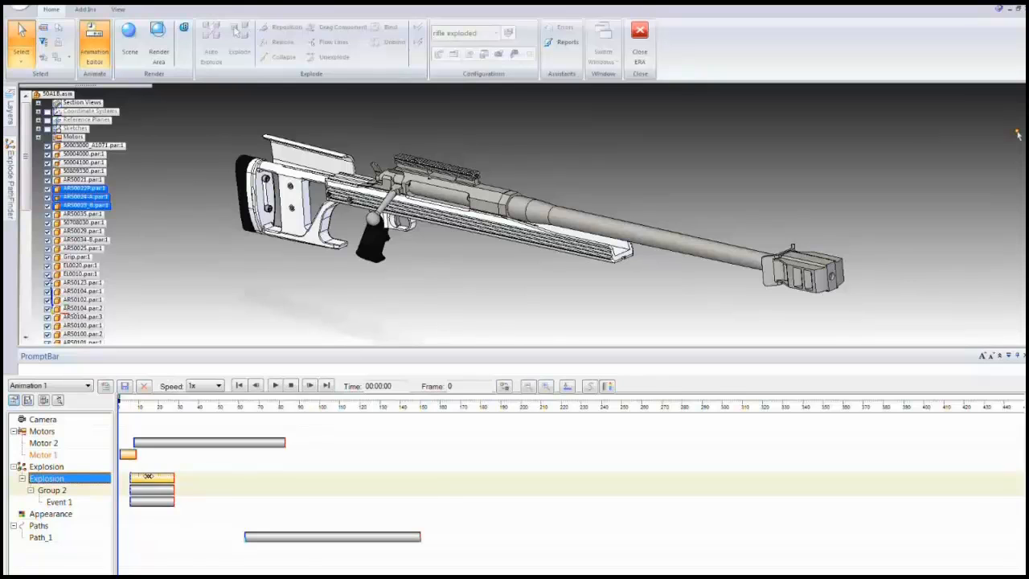
pyautogui.click(139, 490)
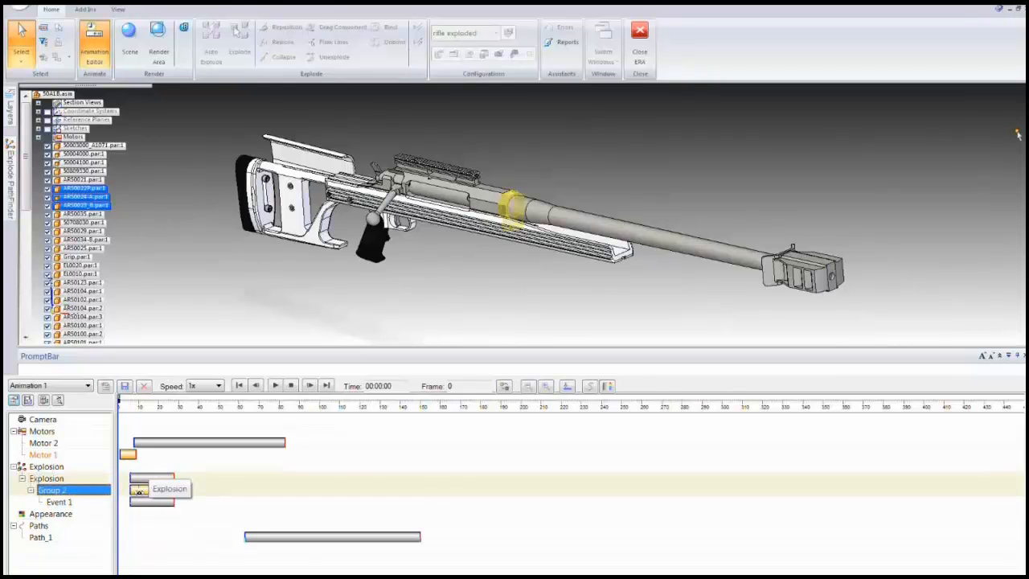
pyautogui.click(139, 501)
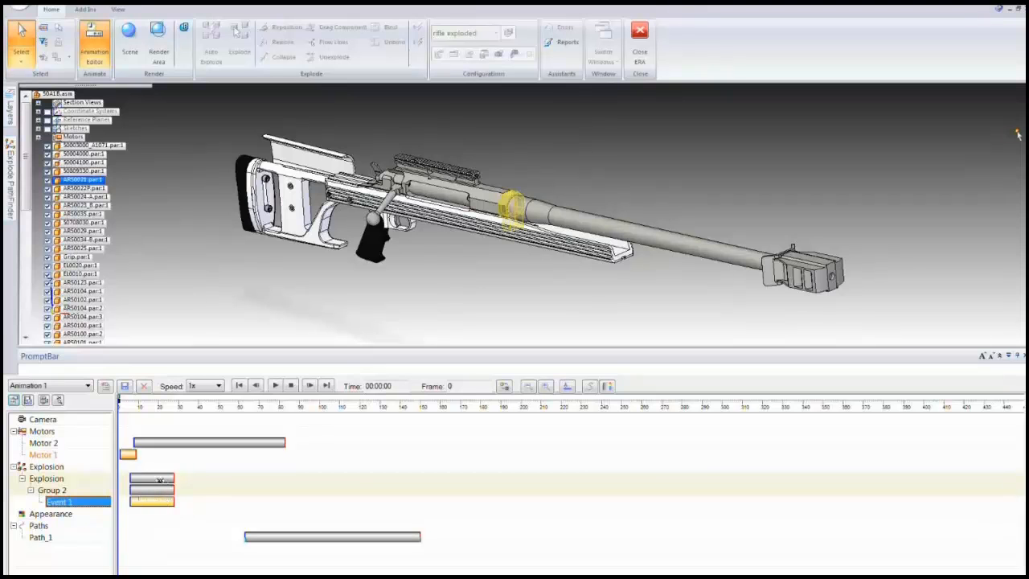
pyautogui.click(159, 479)
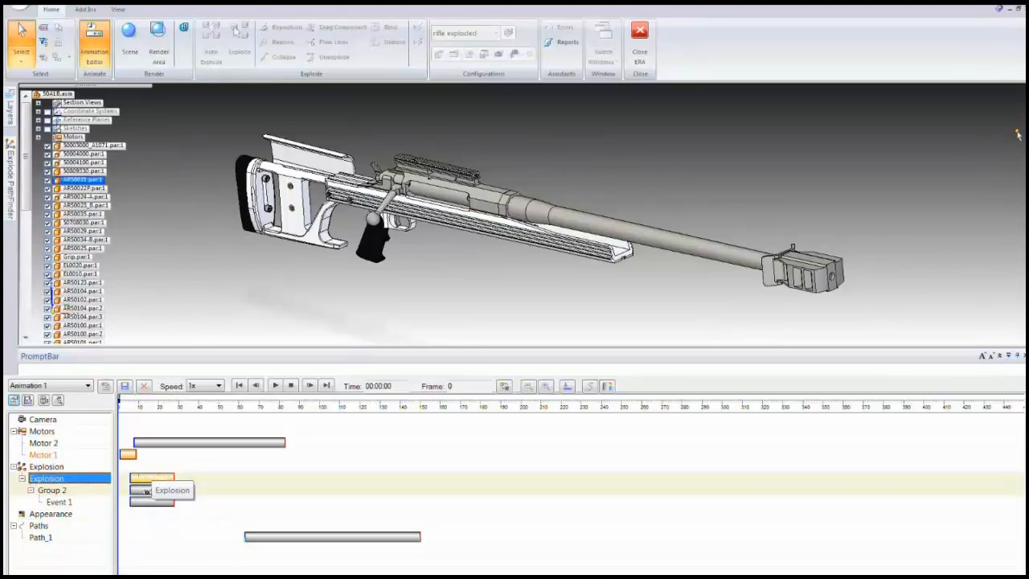
pyautogui.click(160, 530)
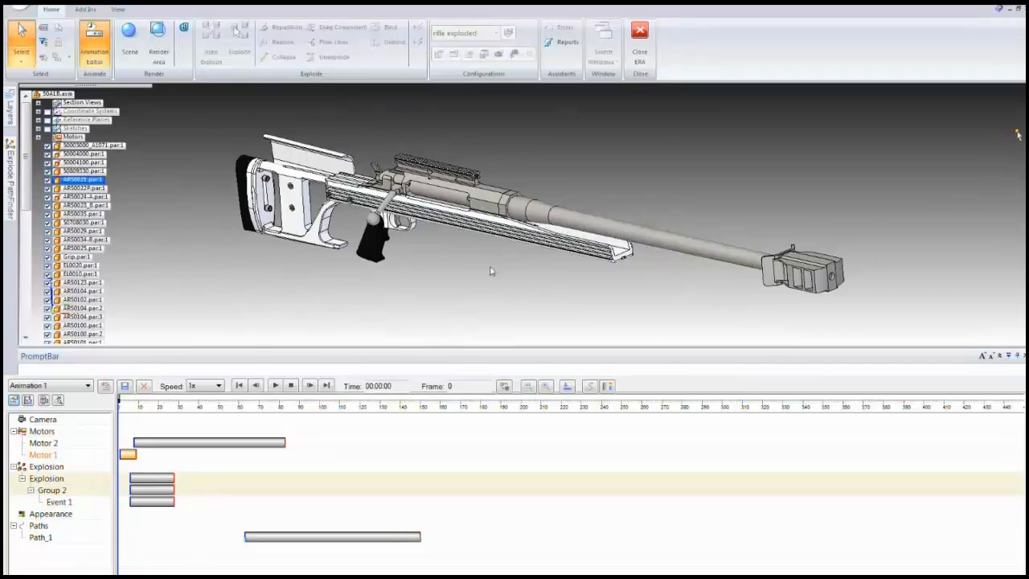
# Start a new appearance change and accept the receiver body marked AR-50A1 as the part to change.
pyautogui.moveTo(492, 271); pyautogui.dragTo(675, 279, button='middle')
pyautogui.scroll(5, 683, 209)
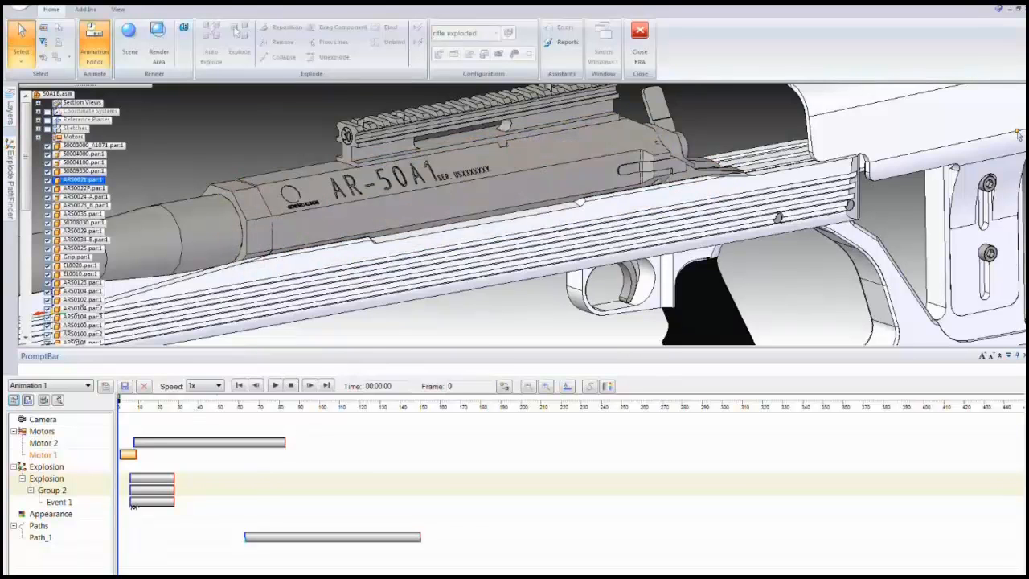
pyautogui.click(99, 519)
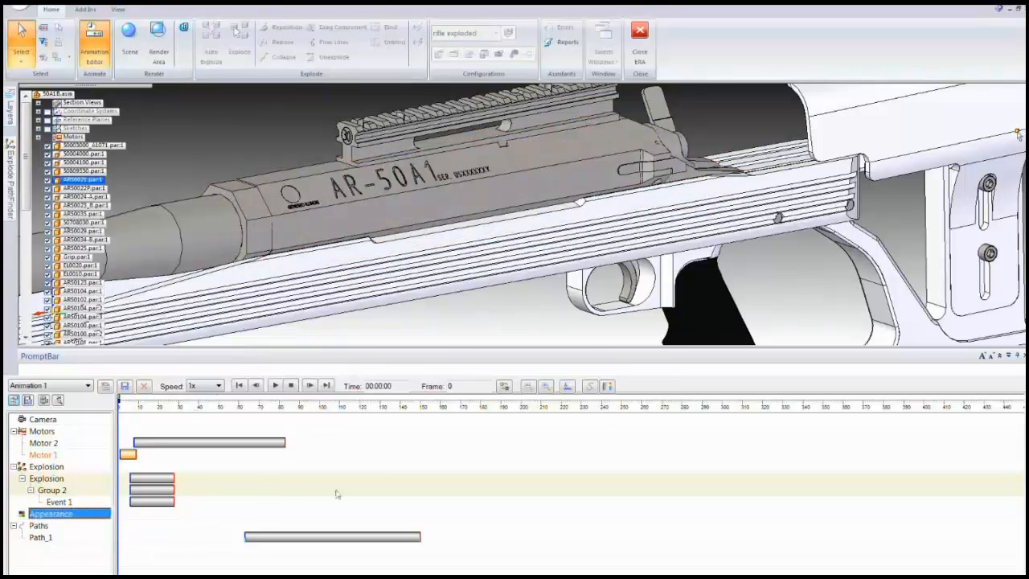
pyautogui.click(608, 386)
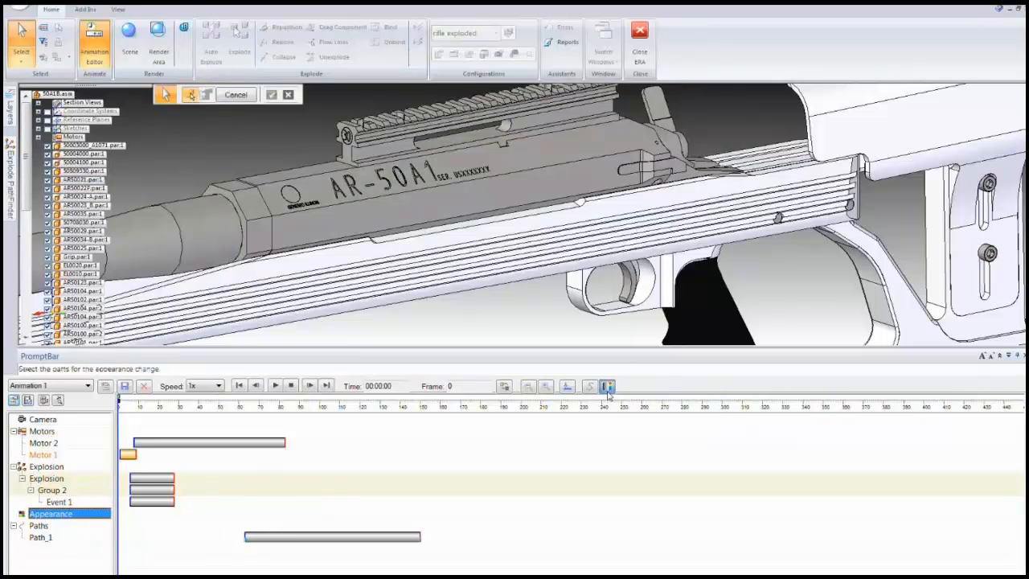
pyautogui.click(366, 227)
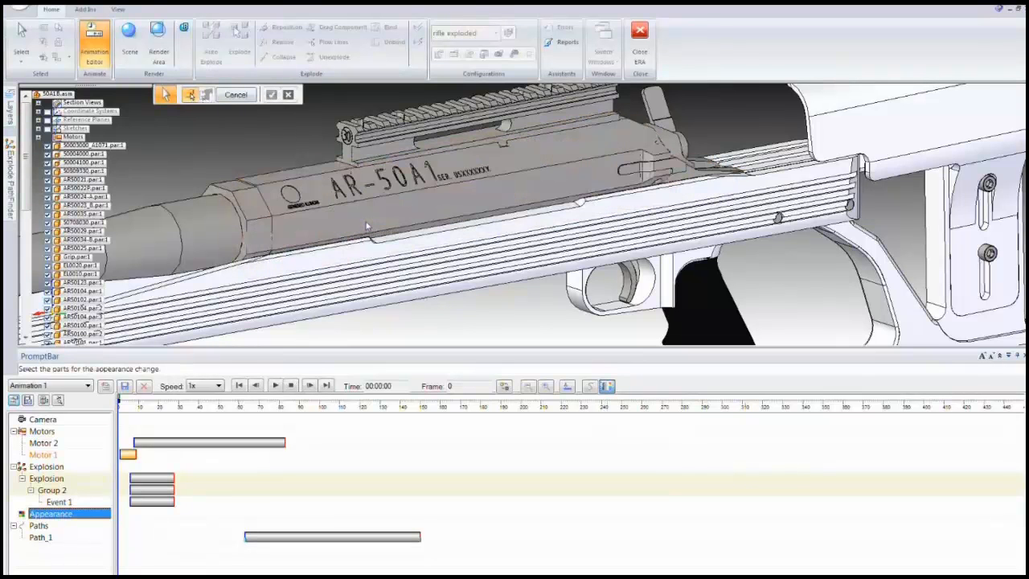
pyautogui.click(367, 227)
pyautogui.click(272, 94)
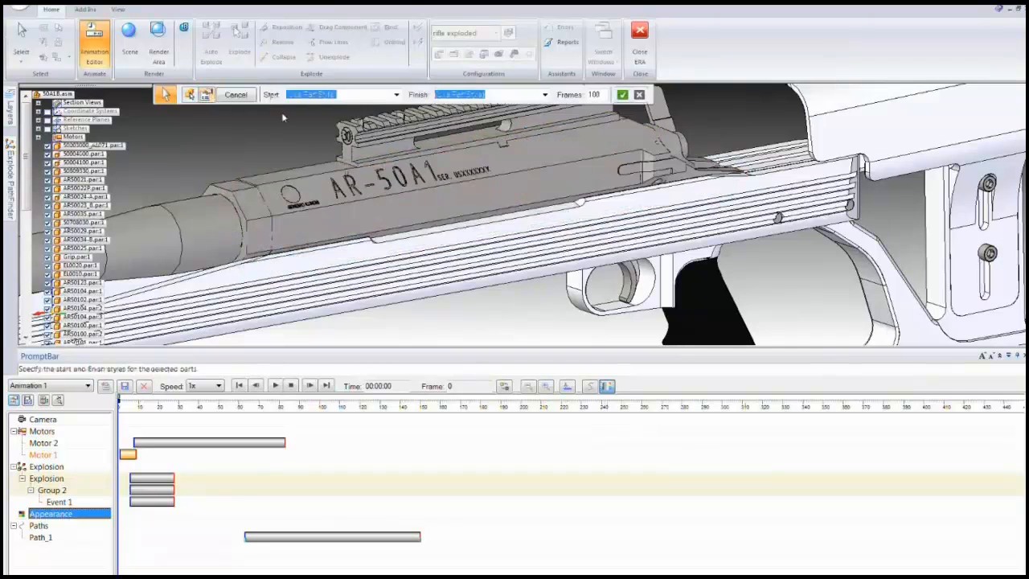
# Keep the part style as the start appearance, set the finish to 50% Visible over 100 frames, and finish the appearance change.
pyautogui.click(396, 94)
pyautogui.scroll(1, 397, 137)
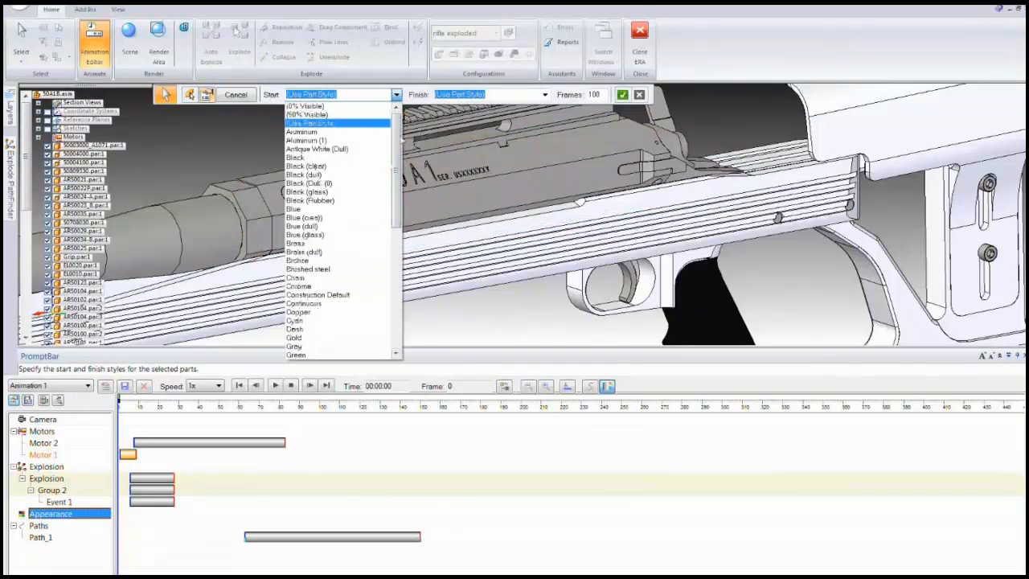
pyautogui.click(349, 94)
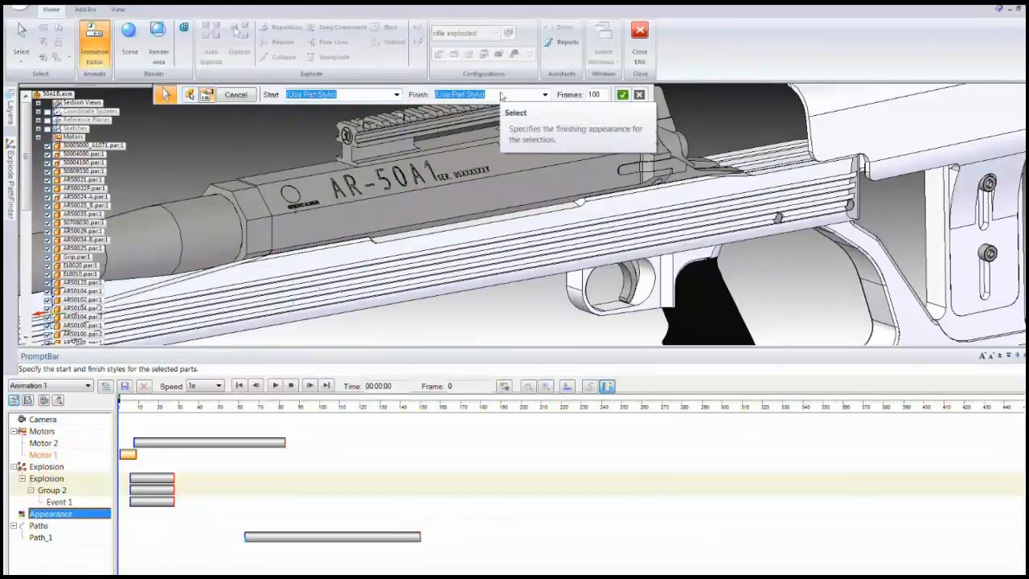
pyautogui.click(545, 95)
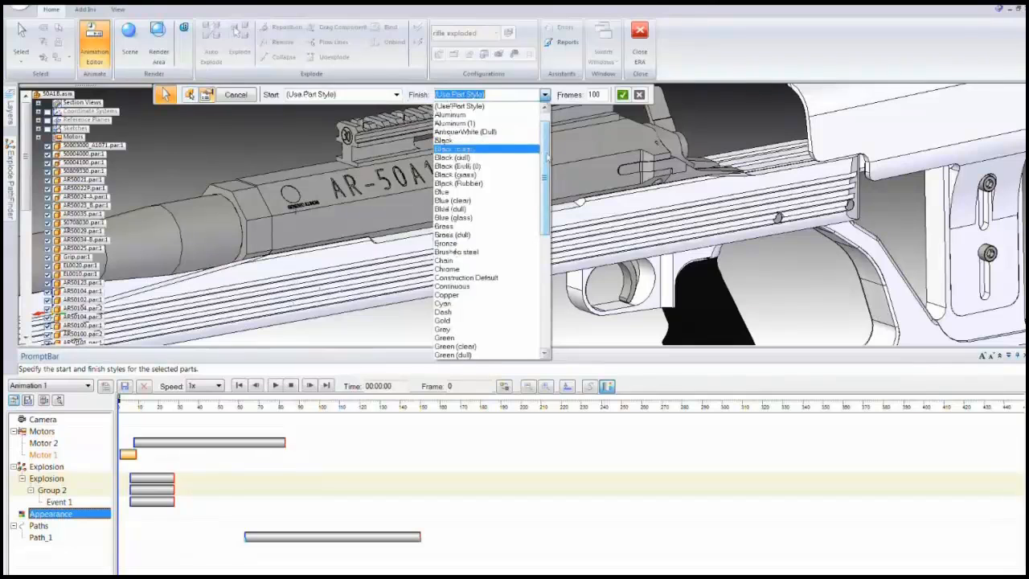
pyautogui.scroll(1, 546, 156)
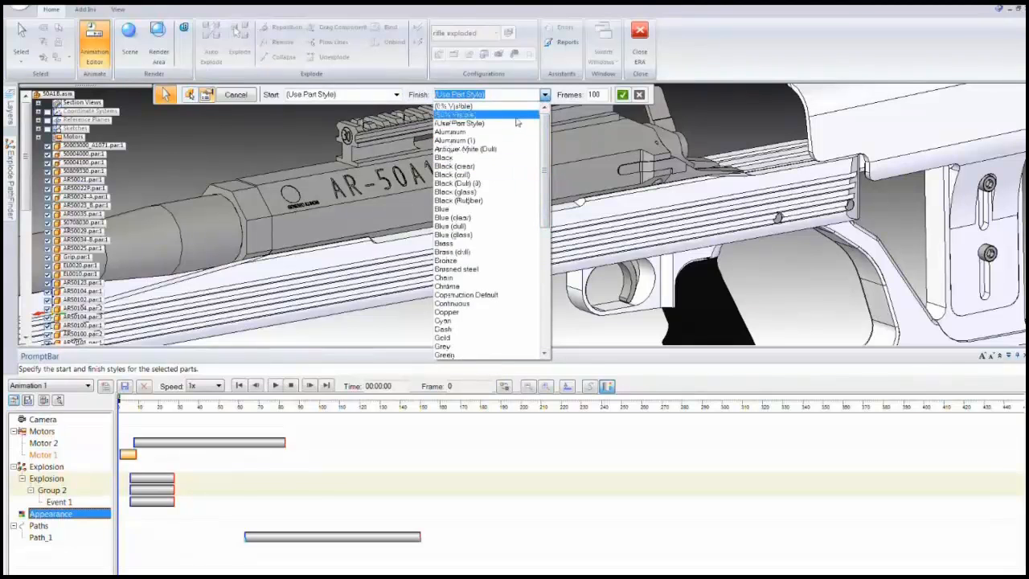
pyautogui.click(517, 117)
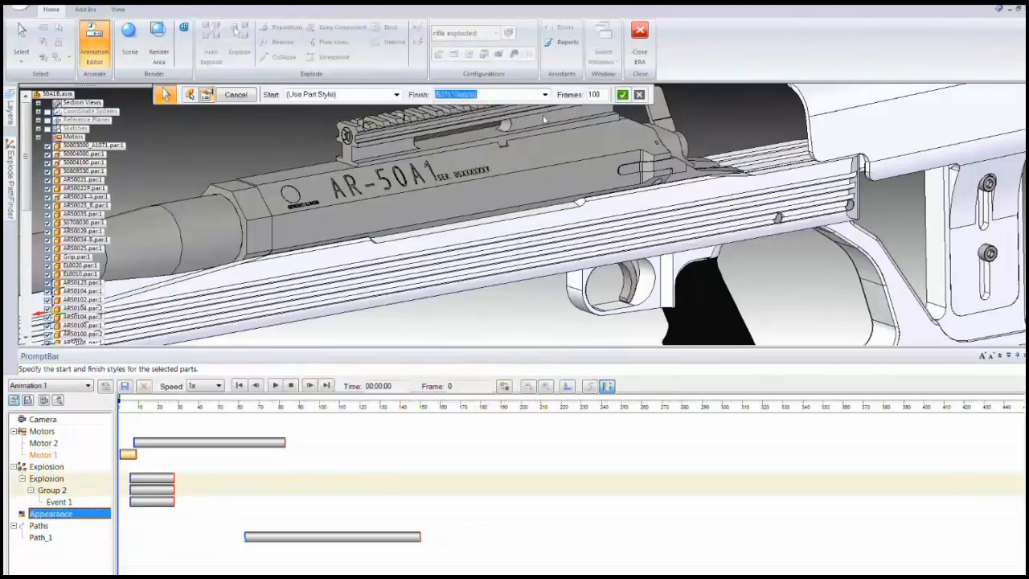
pyautogui.click(622, 96)
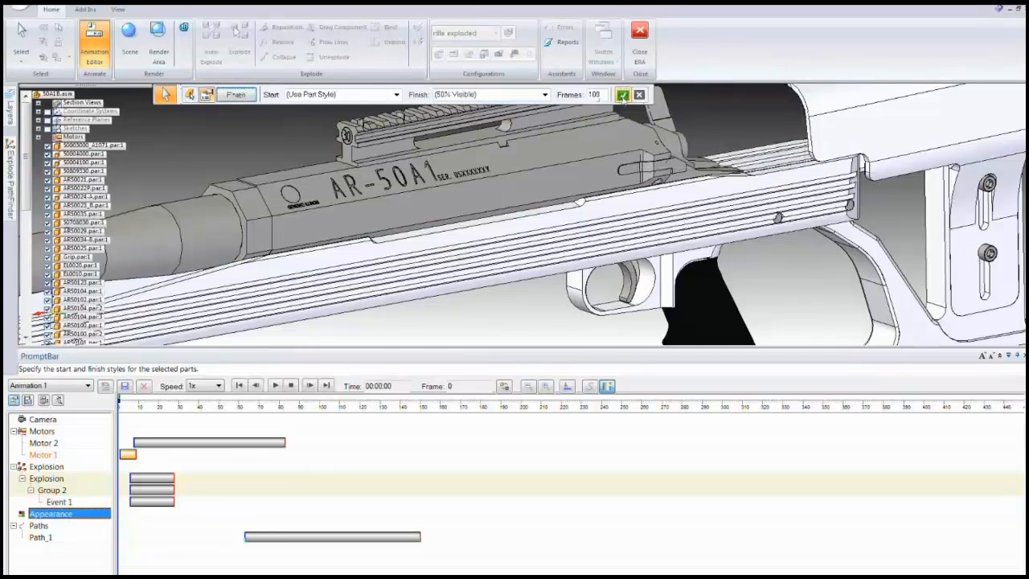
pyautogui.click(236, 95)
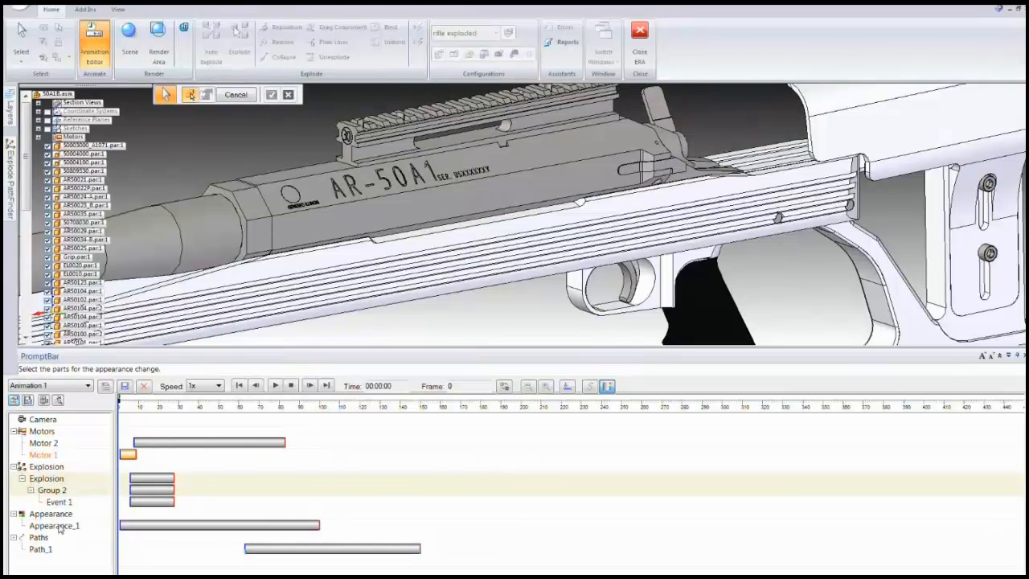
# Shift the explosion to start at about frame 153 and Appearance_1 to start at about frame 191 on the timeline.
pyautogui.moveTo(132, 525); pyautogui.dragTo(441, 534)
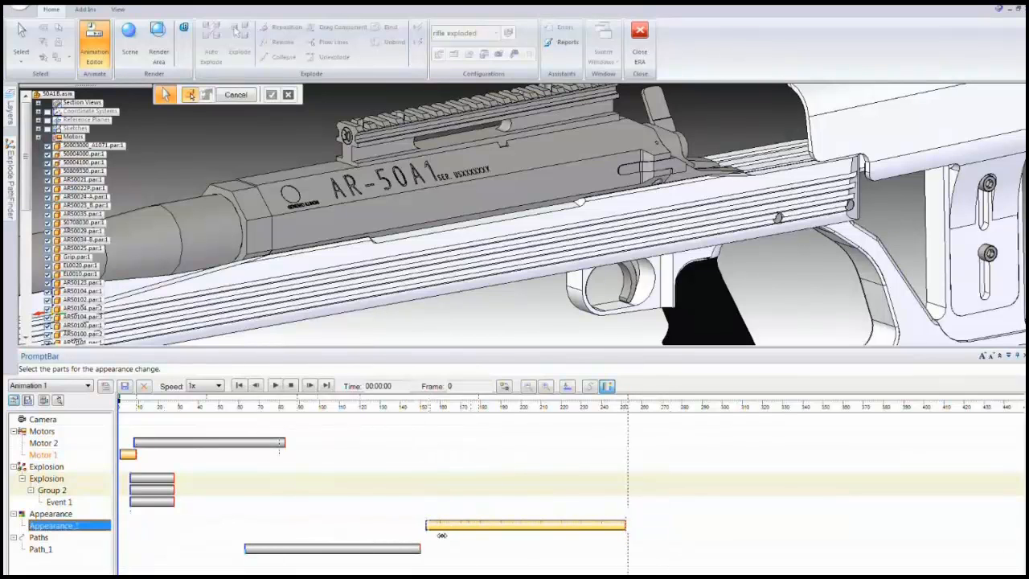
pyautogui.moveTo(155, 476); pyautogui.dragTo(457, 479)
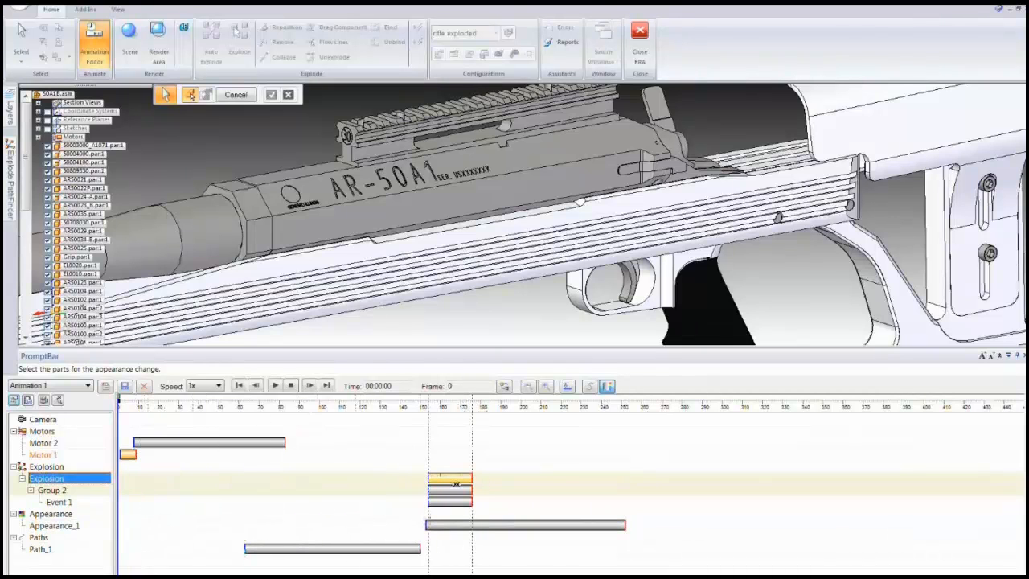
pyautogui.moveTo(516, 524); pyautogui.dragTo(595, 521)
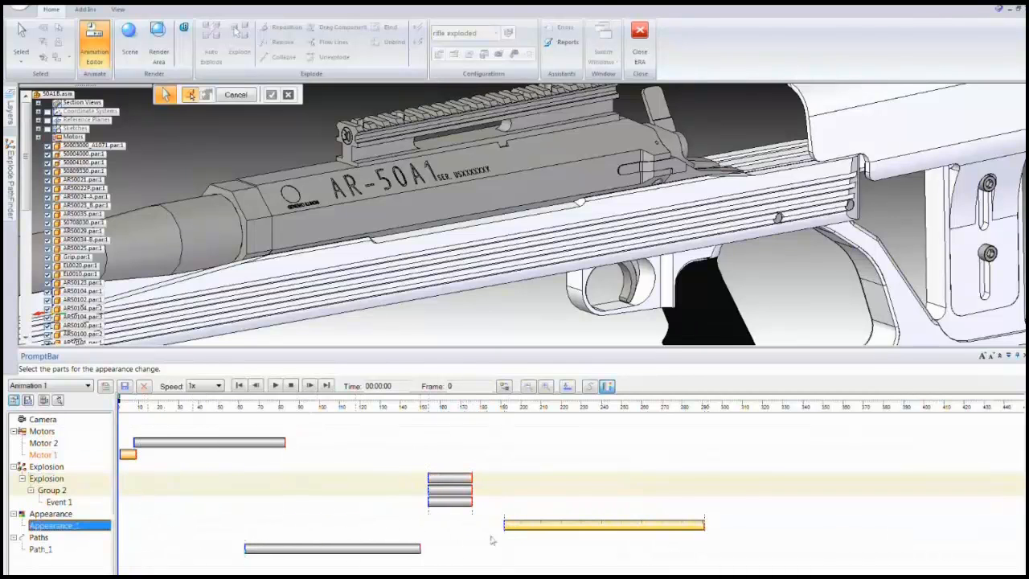
pyautogui.click(211, 570)
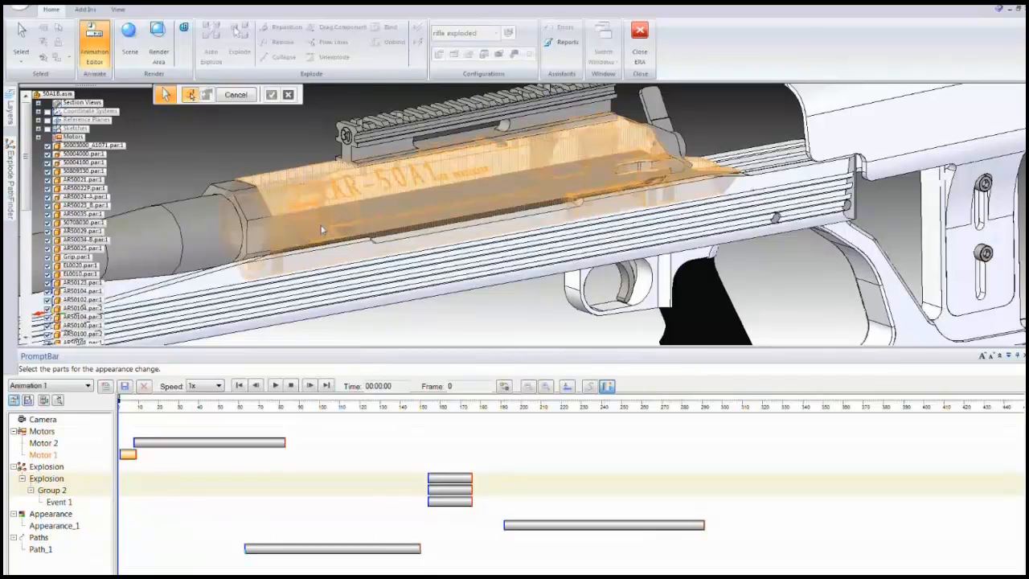
# Start a camera path for the animation and choose to build it using named views.
pyautogui.moveTo(321, 229); pyautogui.dragTo(182, 297, button='middle')
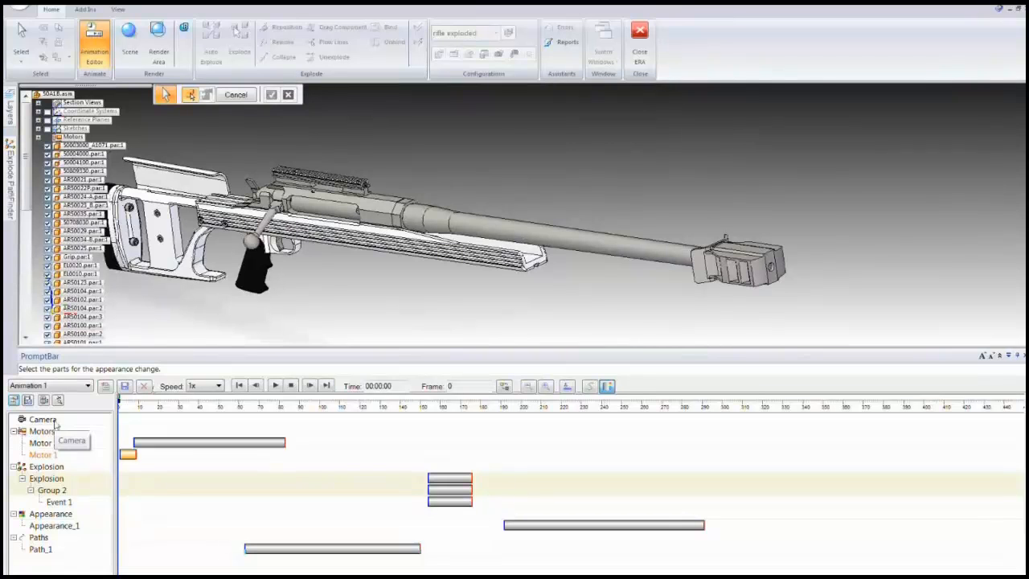
pyautogui.click(56, 424)
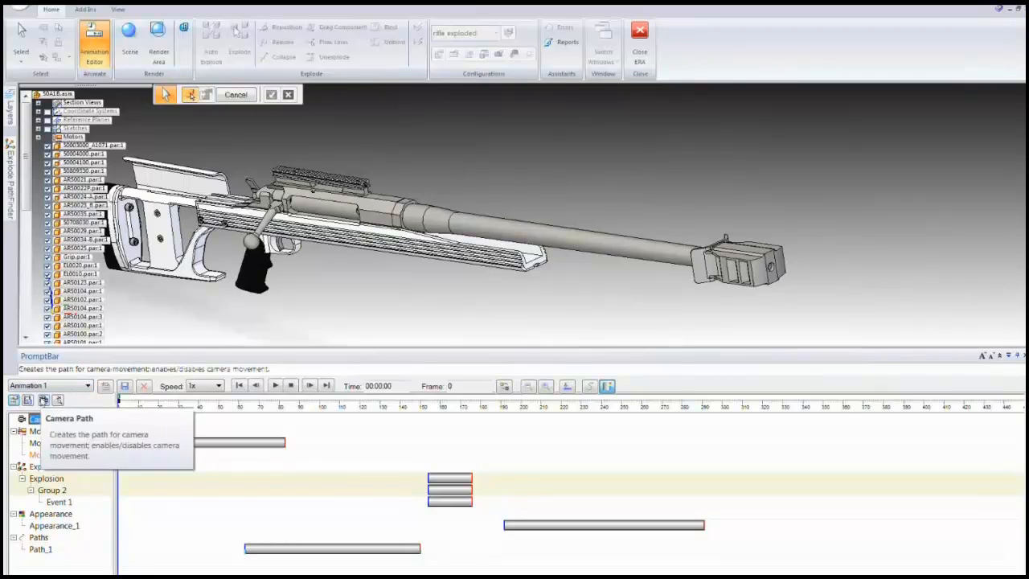
pyautogui.click(44, 400)
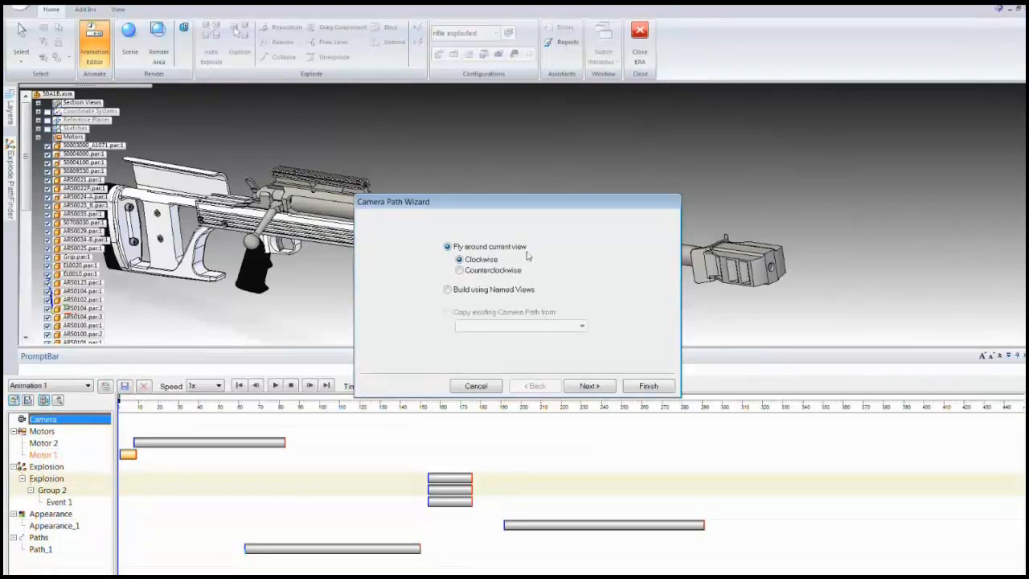
pyautogui.click(520, 295)
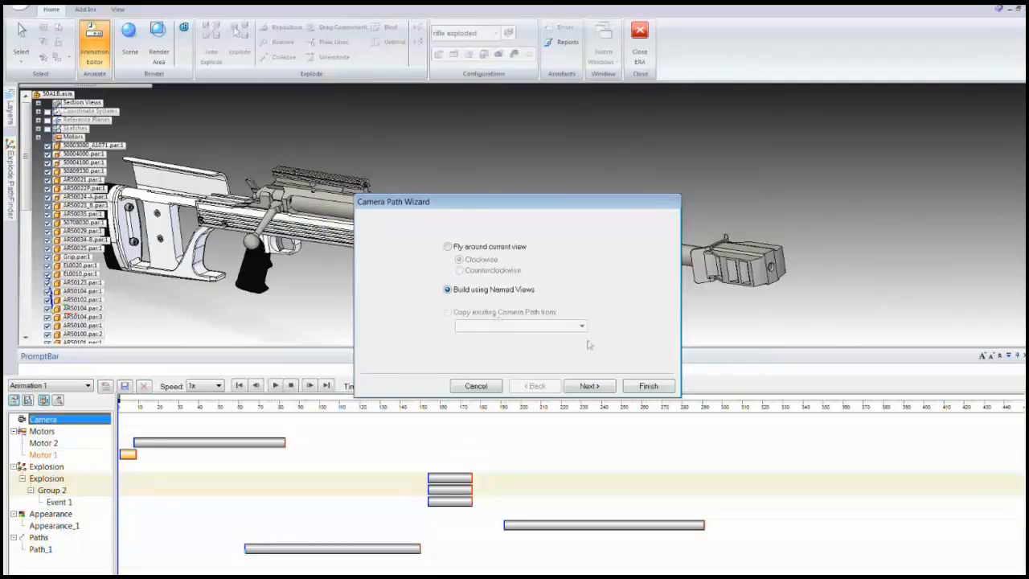
pyautogui.click(589, 385)
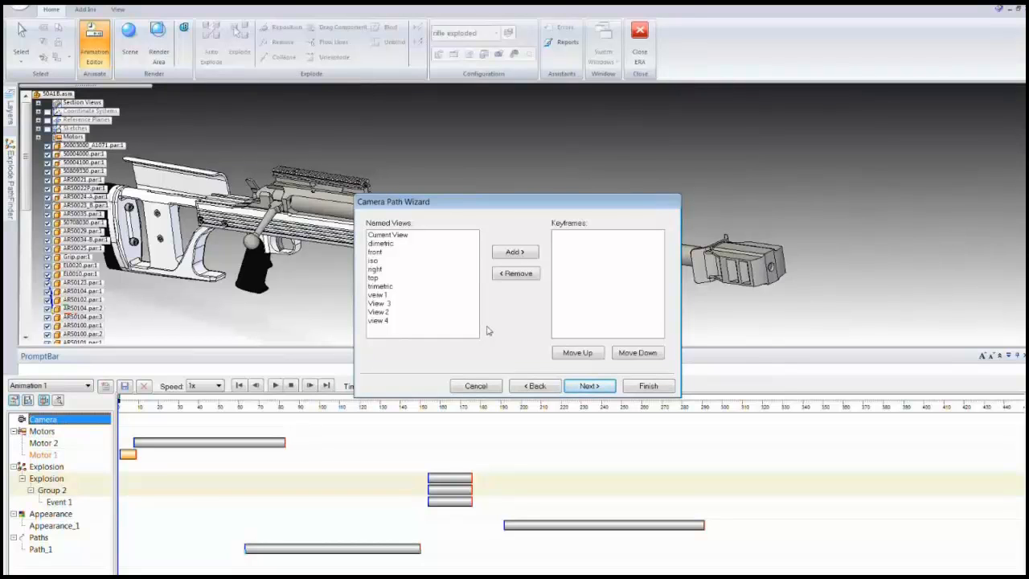
# Add the named views iso, view 1, View 3, View 2 and view 4 as keyframes of the camera path.
pyautogui.click(389, 295)
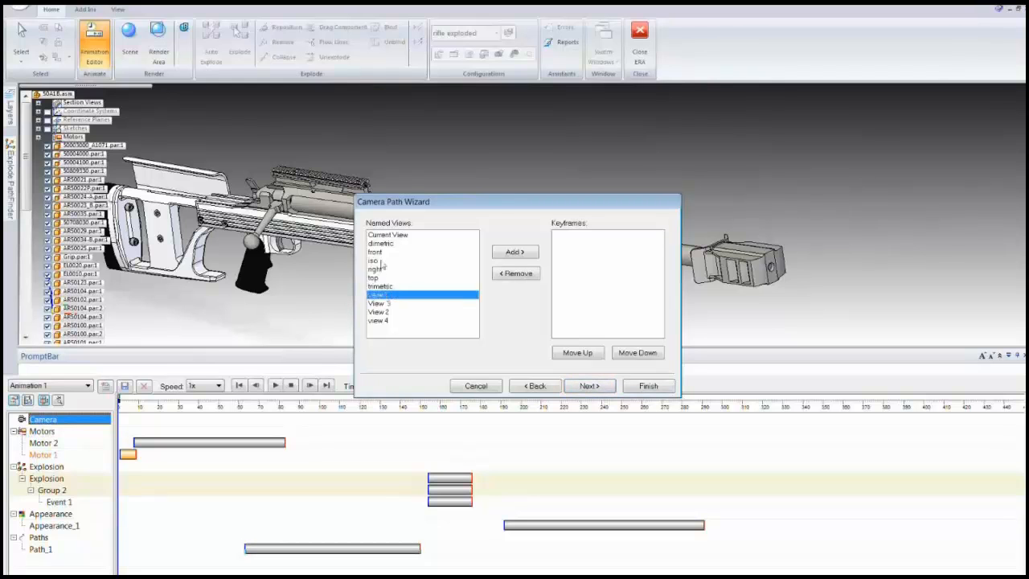
pyautogui.click(386, 262)
pyautogui.click(510, 254)
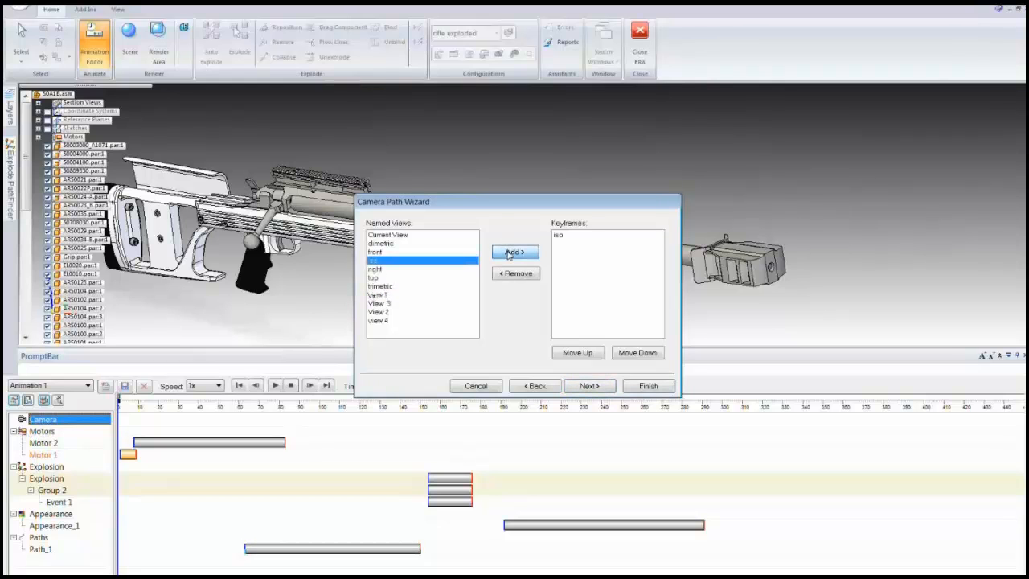
pyautogui.doubleClick(378, 295)
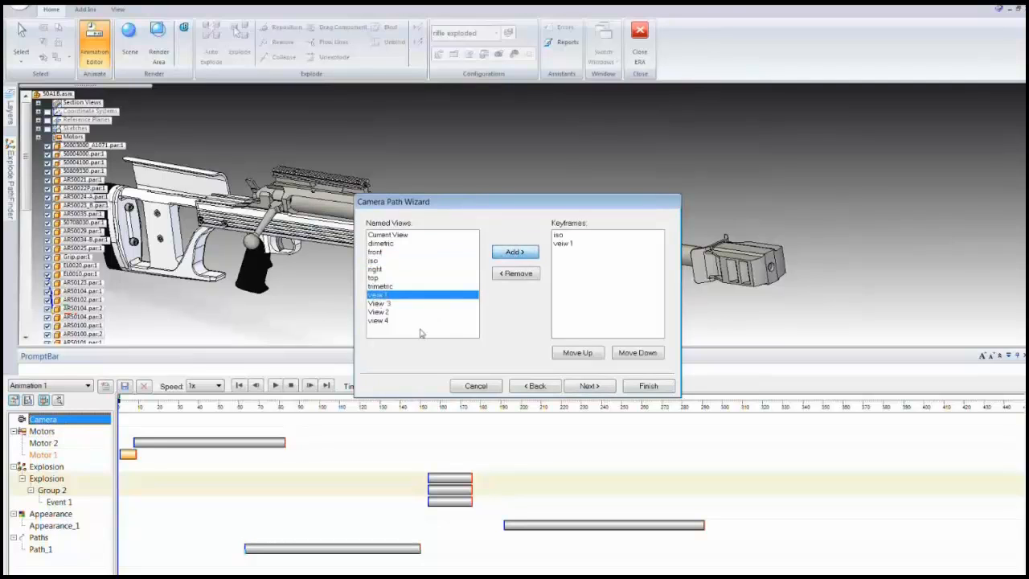
pyautogui.doubleClick(379, 303)
pyautogui.click(380, 312)
pyautogui.click(513, 255)
pyautogui.click(387, 320)
pyautogui.click(514, 252)
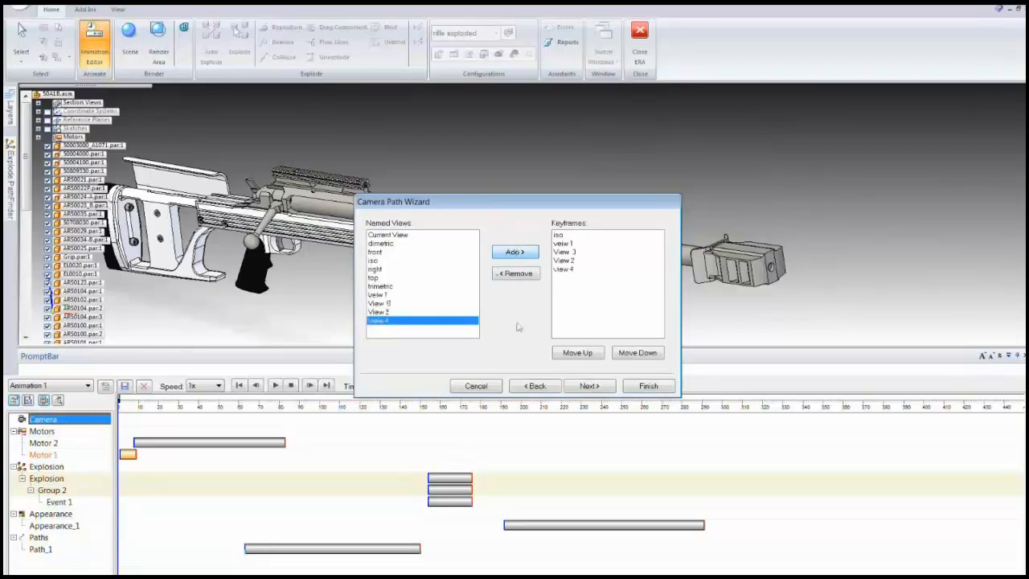
# Reorder the camera path keyframes so that View 3 comes directly after View 2.
pyautogui.click(567, 269)
pyautogui.click(565, 251)
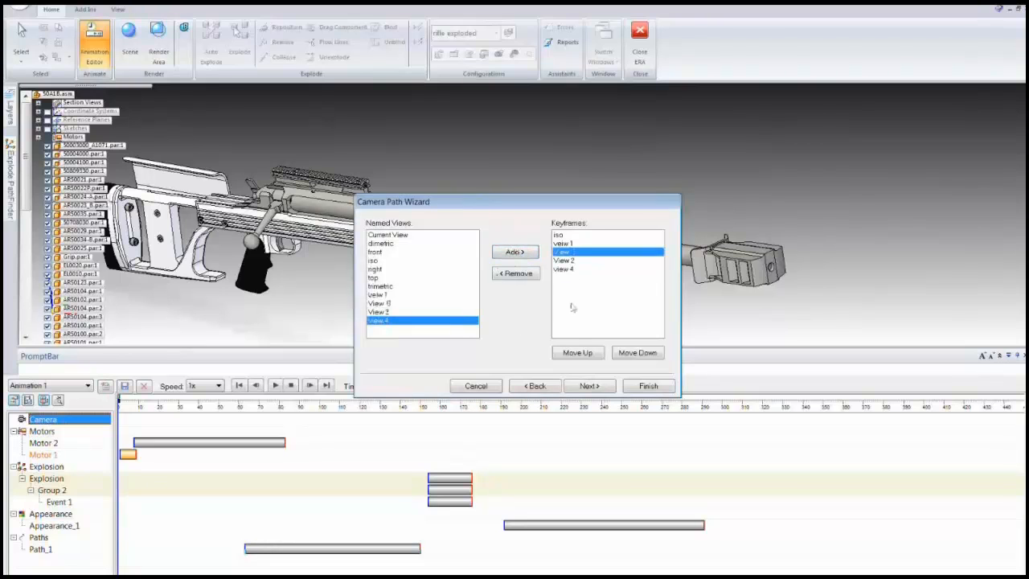
pyautogui.click(577, 353)
pyautogui.click(631, 357)
pyautogui.click(632, 357)
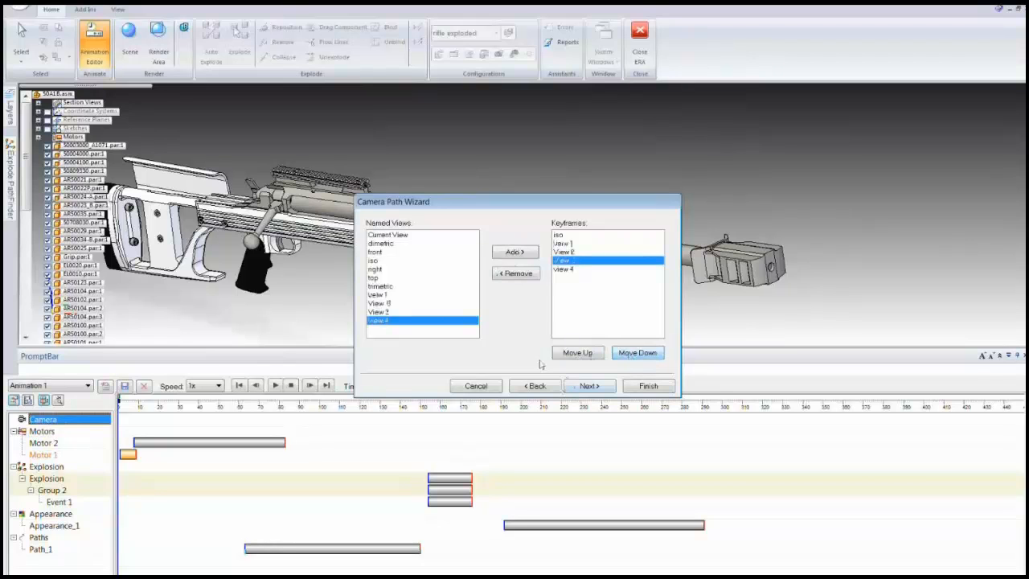
# Generate and play a preview of the camera path, and finish creating it.
pyautogui.click(588, 385)
pyautogui.click(631, 359)
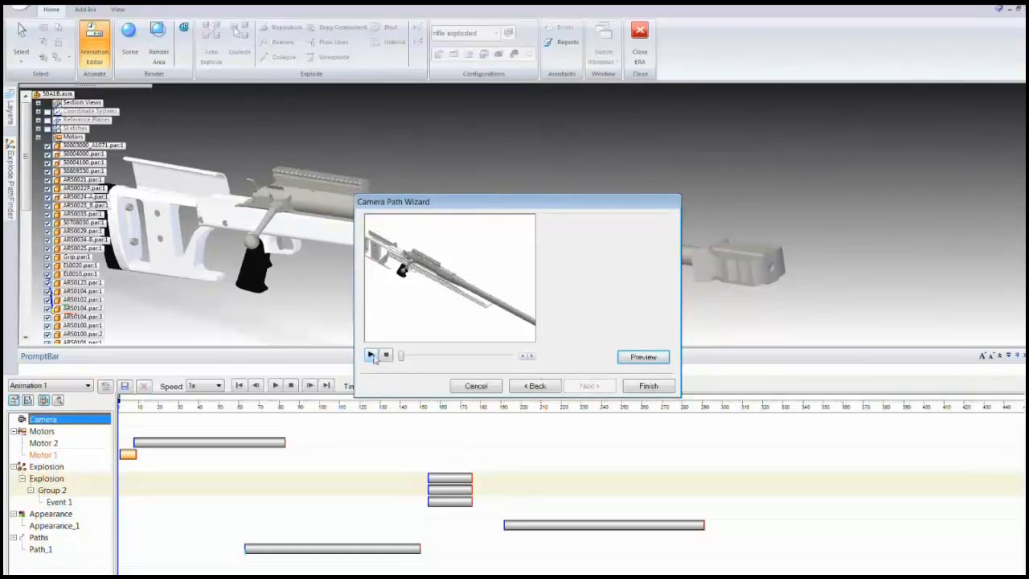
pyautogui.click(372, 355)
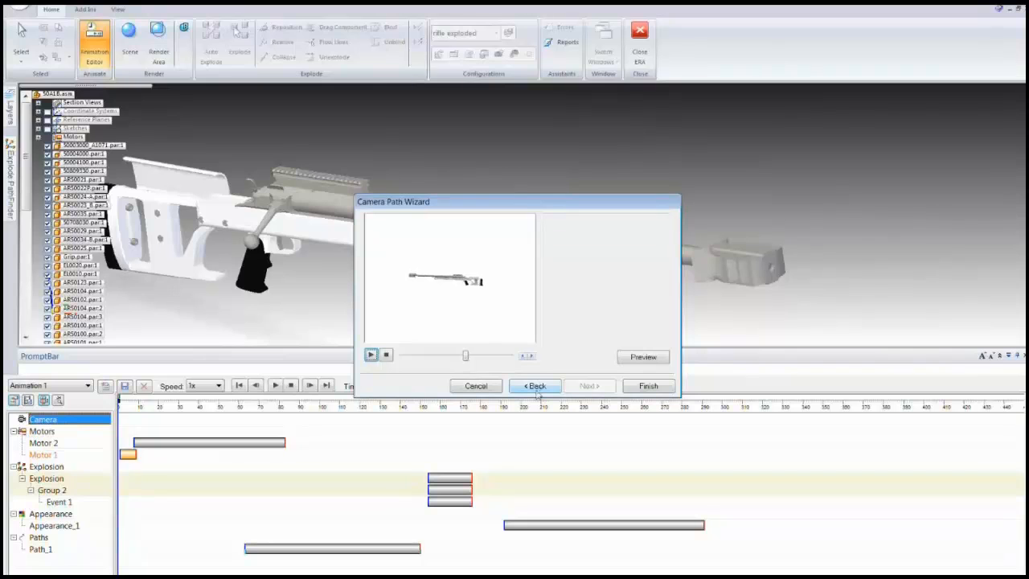
pyautogui.click(662, 389)
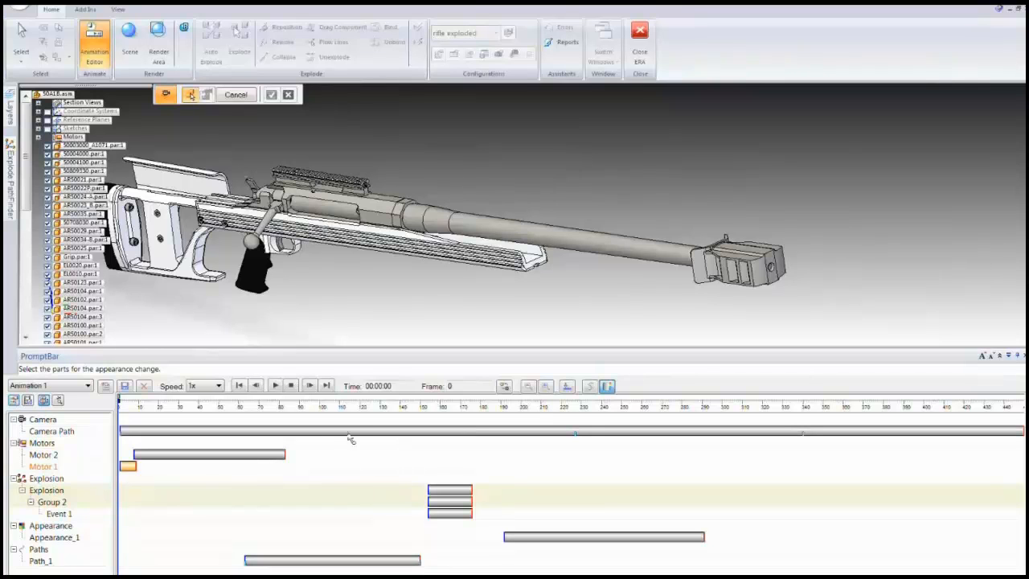
# Display the camera path around the rifle with its whole curve in view.
pyautogui.click(63, 401)
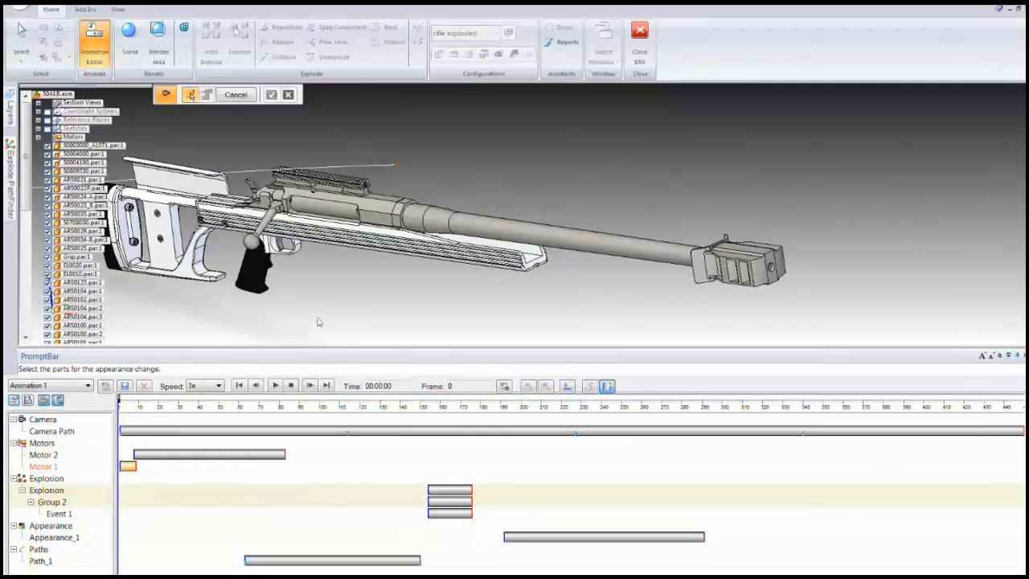
pyautogui.scroll(-5, 319, 322)
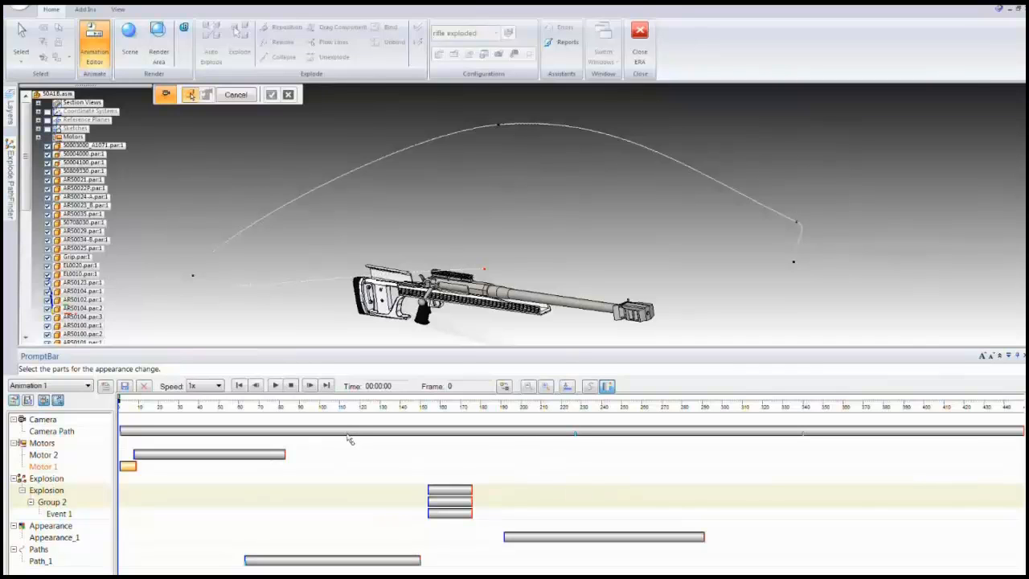
# Shift the first intermediate keyframe of the camera path to about frame 80, keeping the keyframe when asked about deletion.
pyautogui.click(350, 438)
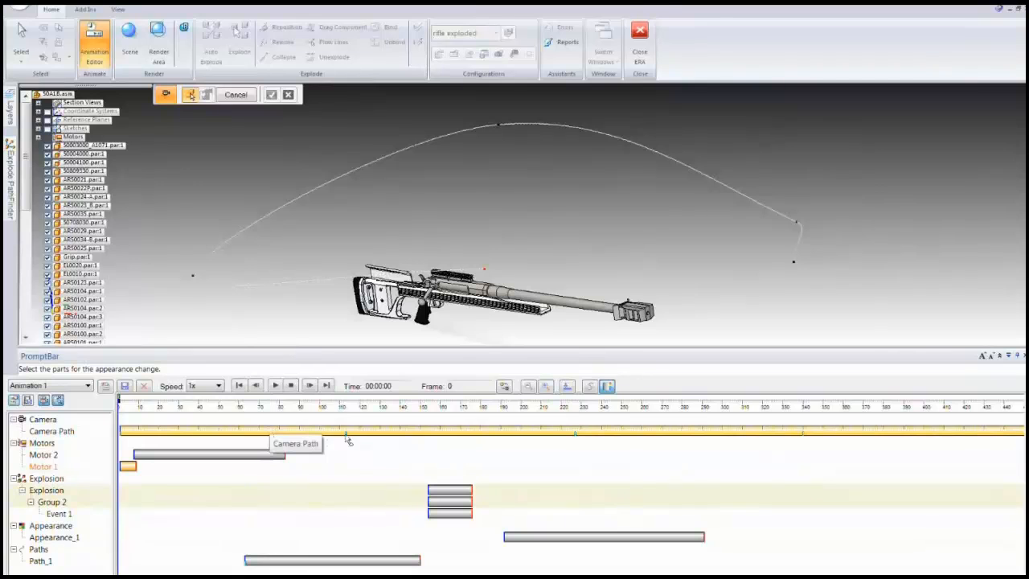
pyautogui.moveTo(347, 436); pyautogui.dragTo(242, 444)
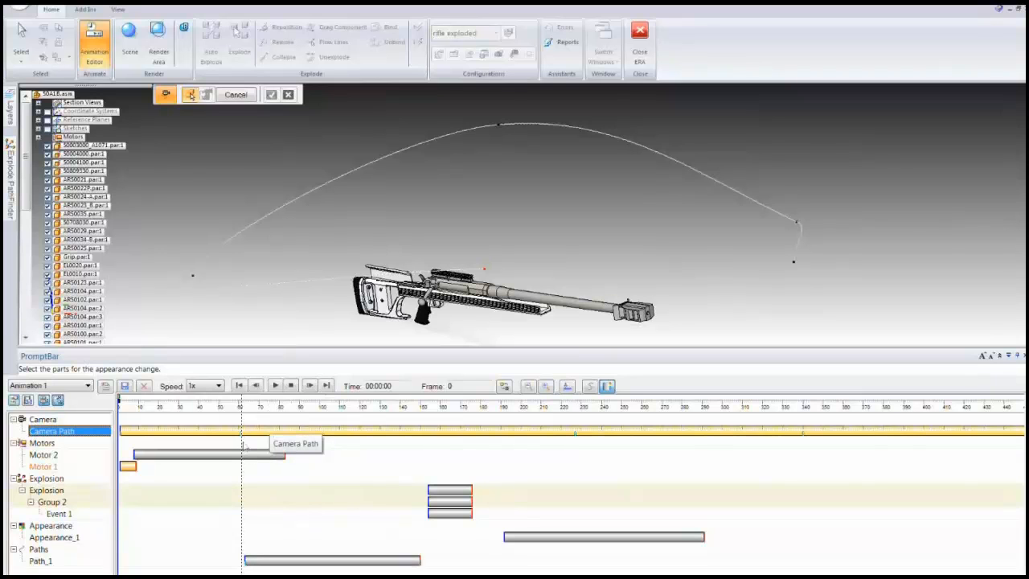
pyautogui.press('Delete')
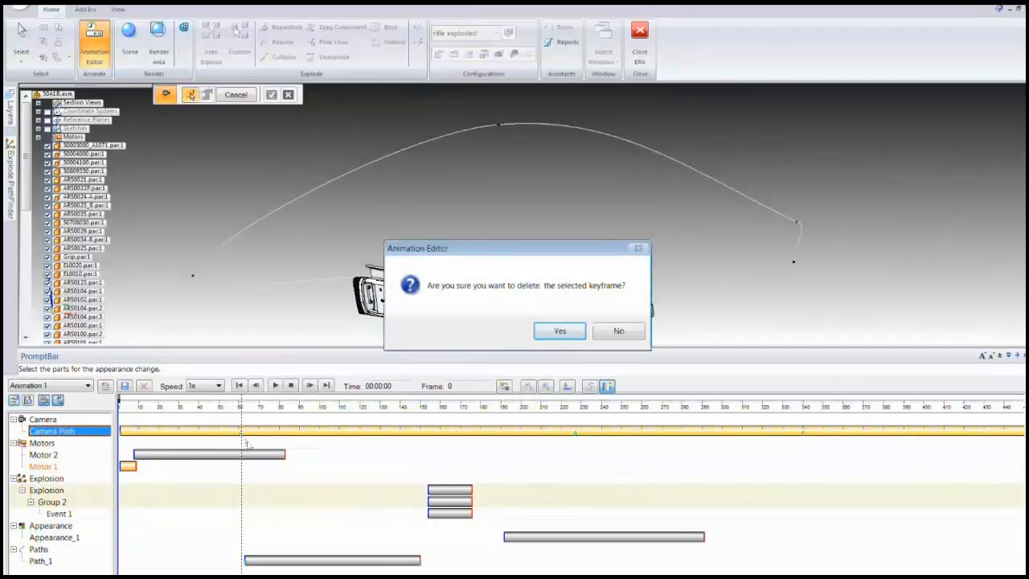
pyautogui.click(618, 332)
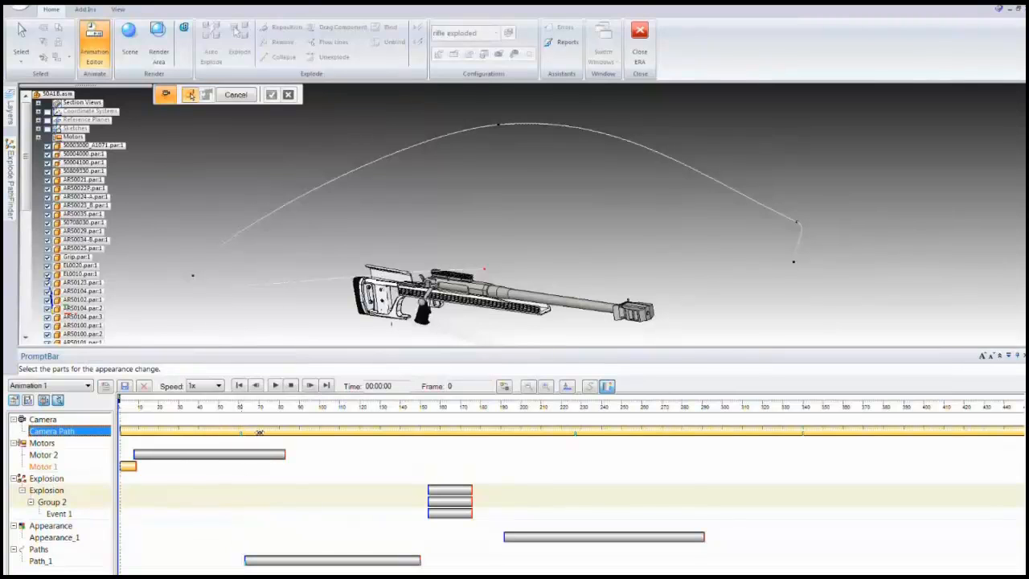
pyautogui.moveTo(241, 438); pyautogui.dragTo(280, 435)
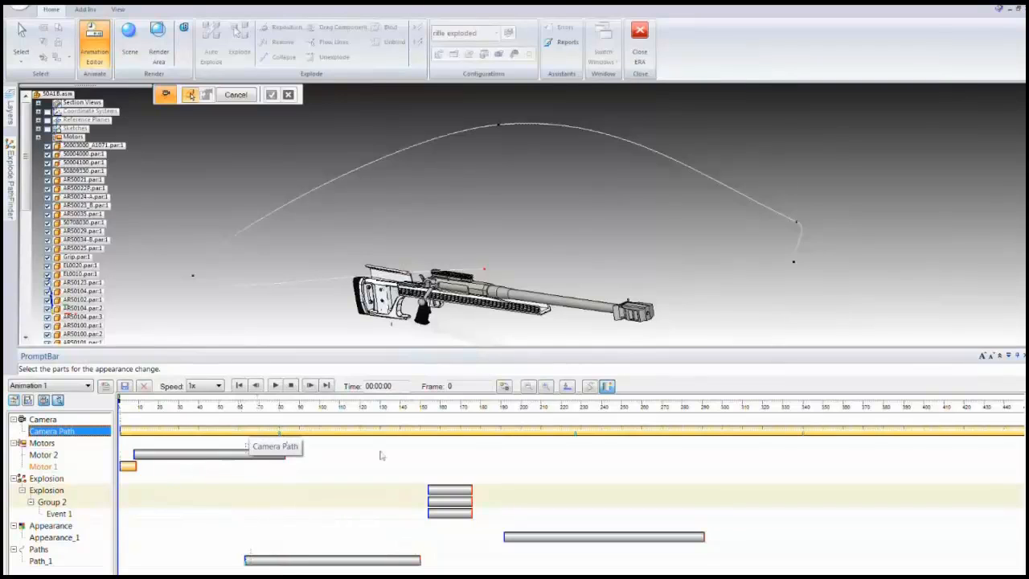
pyautogui.click(383, 456)
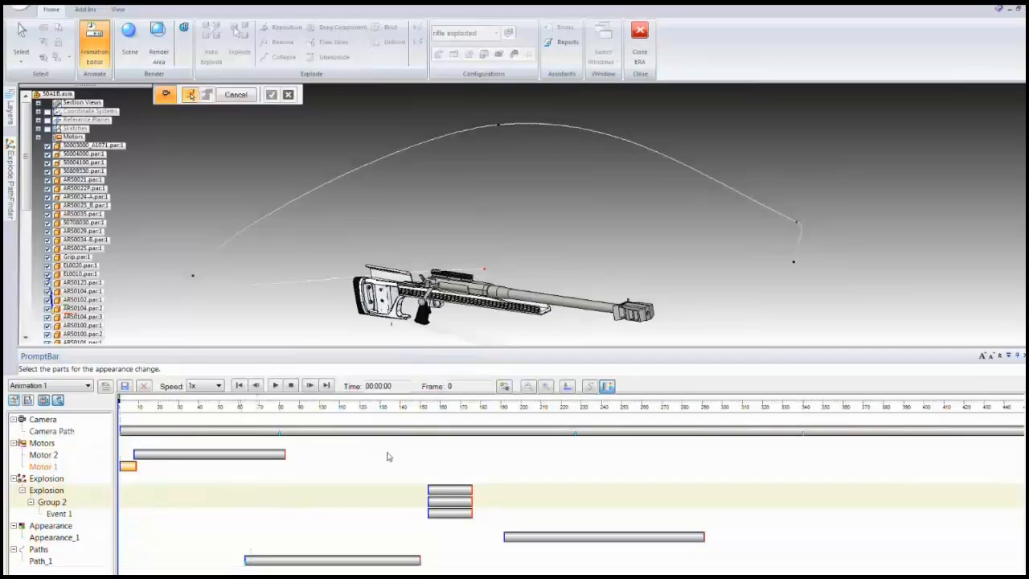
# Shift the explosion on the timeline to start at about frame 151.
pyautogui.click(448, 492)
pyautogui.moveTo(447, 492); pyautogui.dragTo(441, 490)
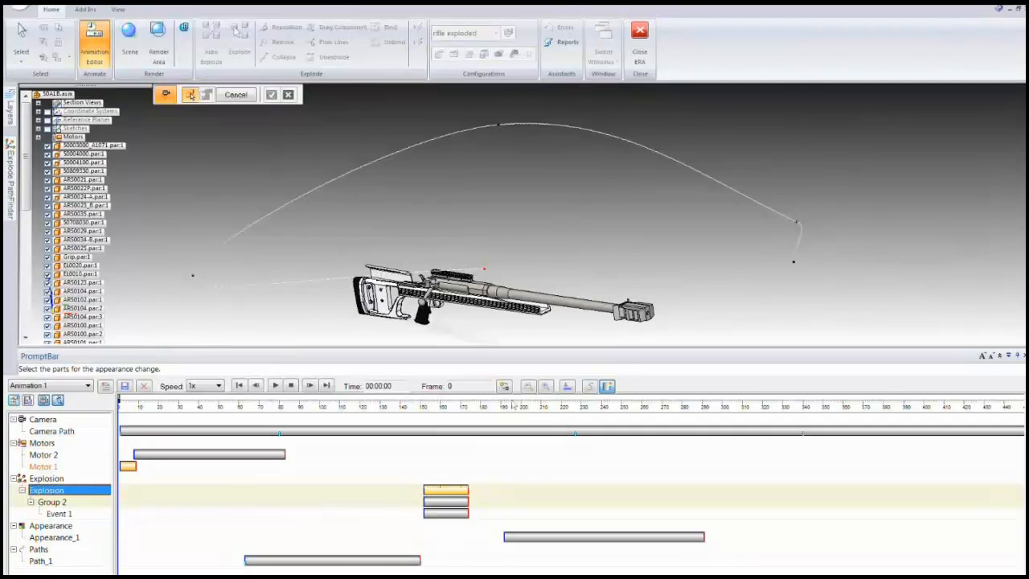
pyautogui.click(504, 386)
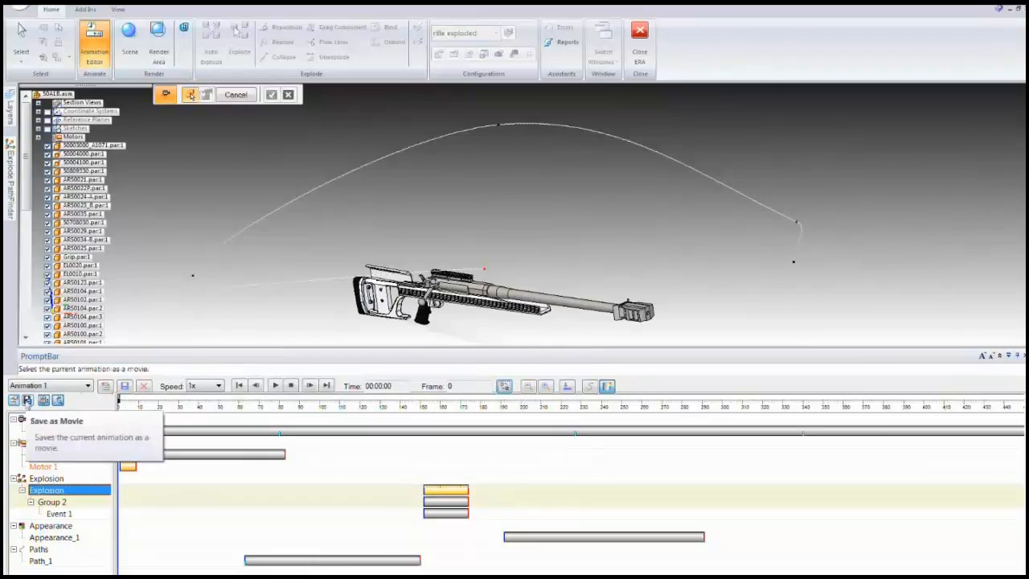
# Start saving the animation as a movie, and in its options set the quality to 93 and the output to a range of frames.
pyautogui.click(26, 404)
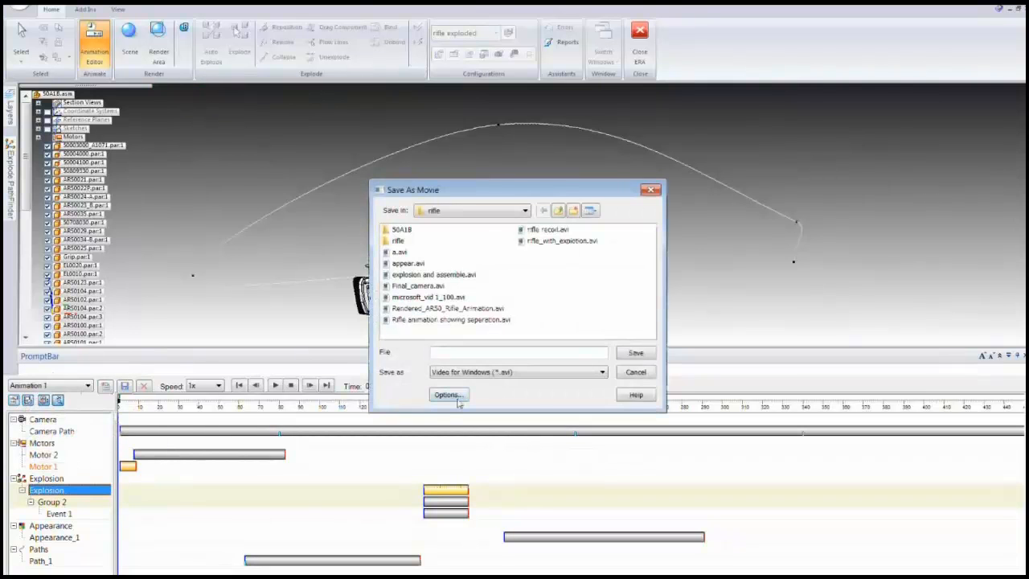
pyautogui.click(447, 395)
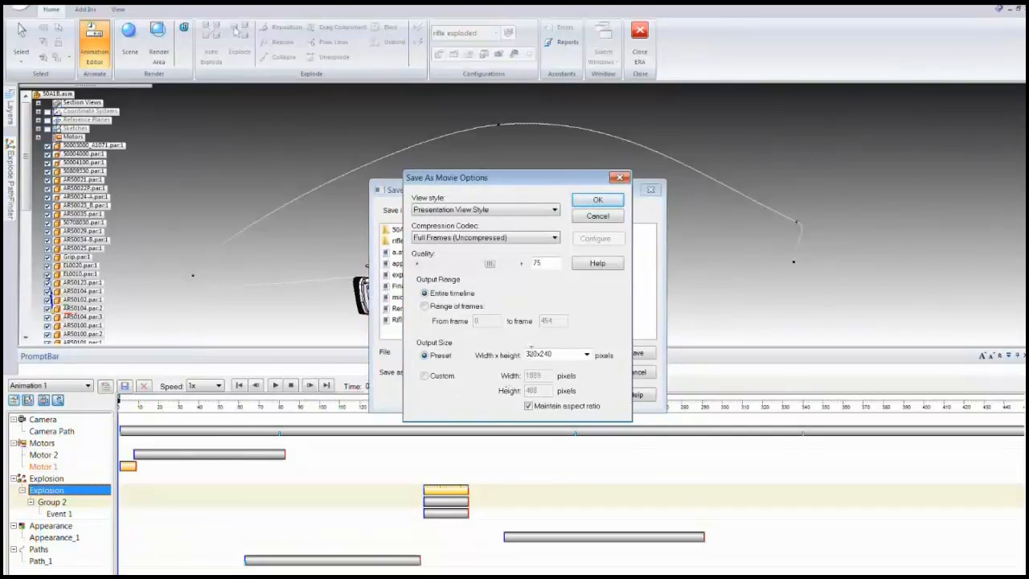
pyautogui.click(542, 212)
pyautogui.click(524, 237)
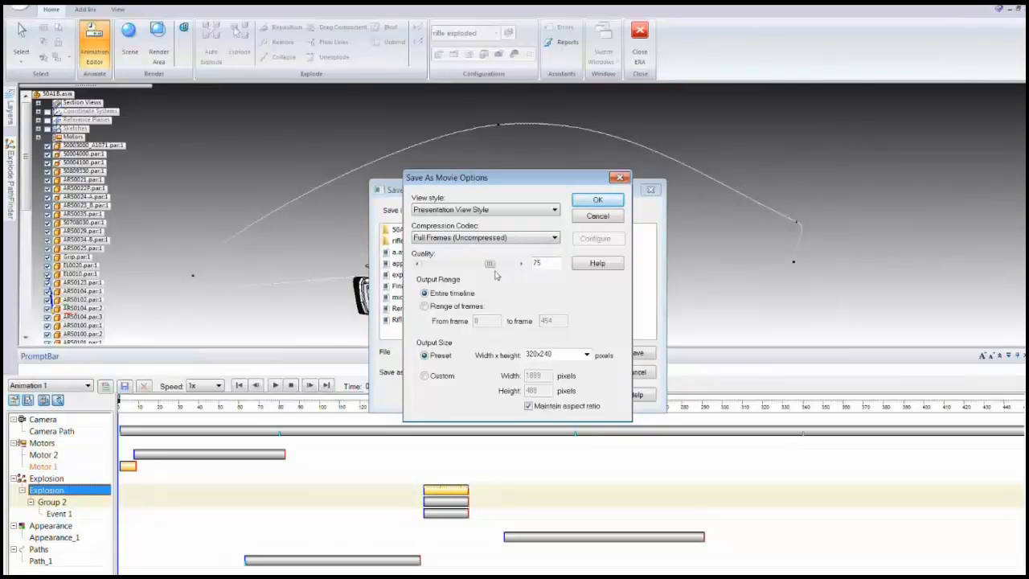
pyautogui.moveTo(489, 271)
pyautogui.mouseDown()
pyautogui.moveTo(447, 271)
pyautogui.moveTo(505, 272)
pyautogui.mouseUp()
pyautogui.click(474, 309)
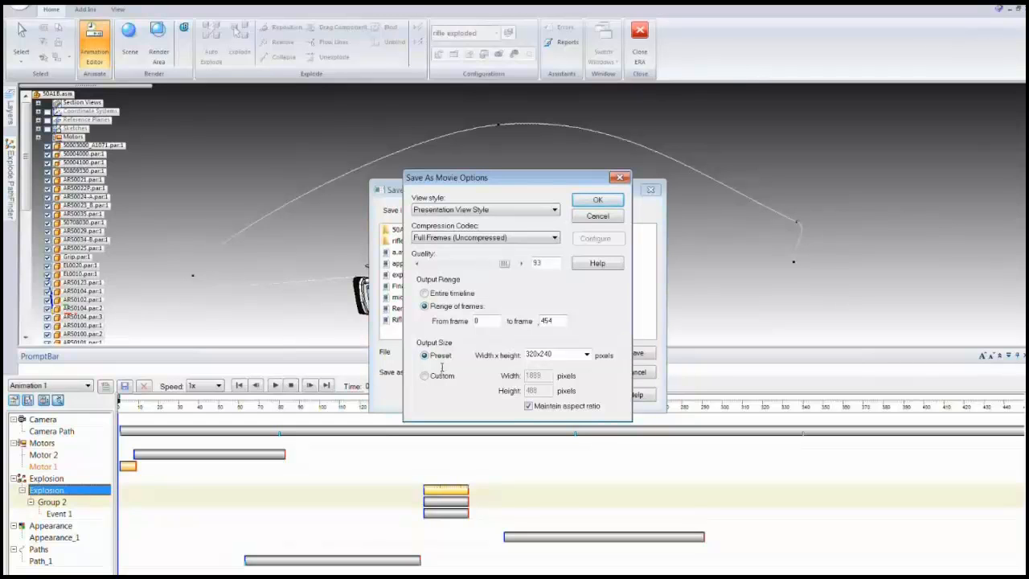
# Review the preset output sizes, choose a custom size, and cancel the options and the movie export.
pyautogui.click(587, 357)
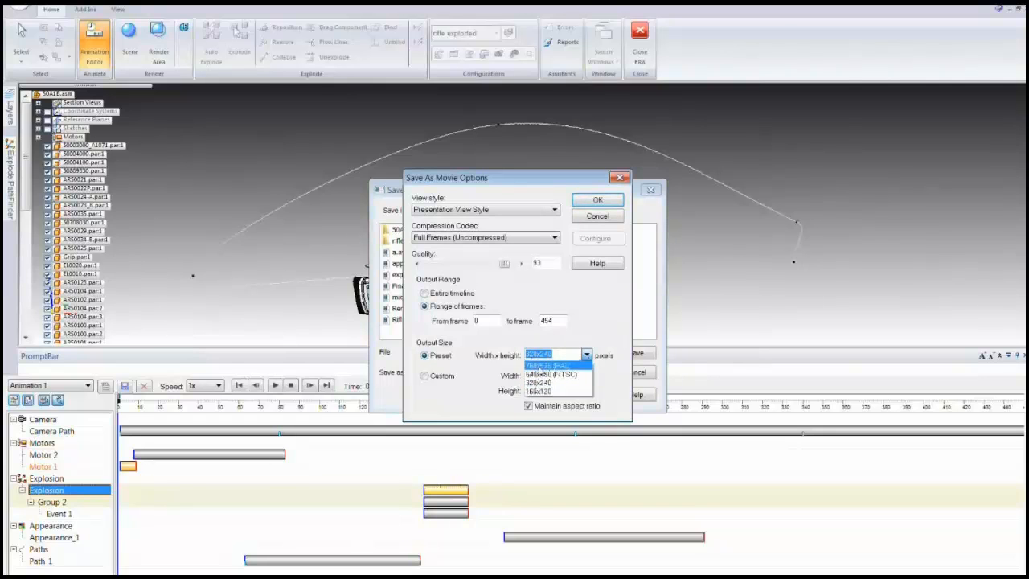
pyautogui.click(450, 387)
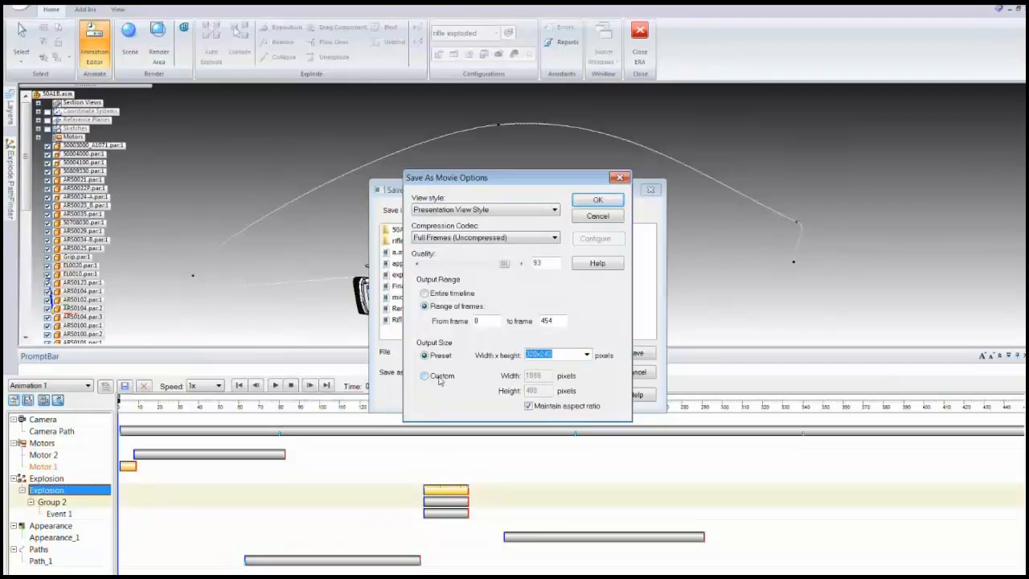
pyautogui.click(439, 379)
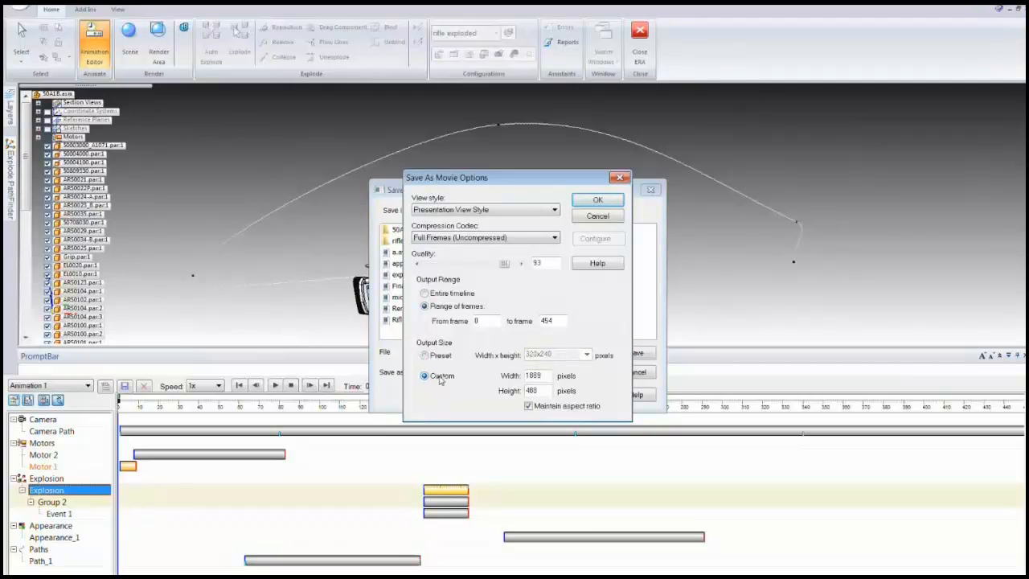
pyautogui.click(548, 377)
pyautogui.click(528, 406)
pyautogui.click(615, 217)
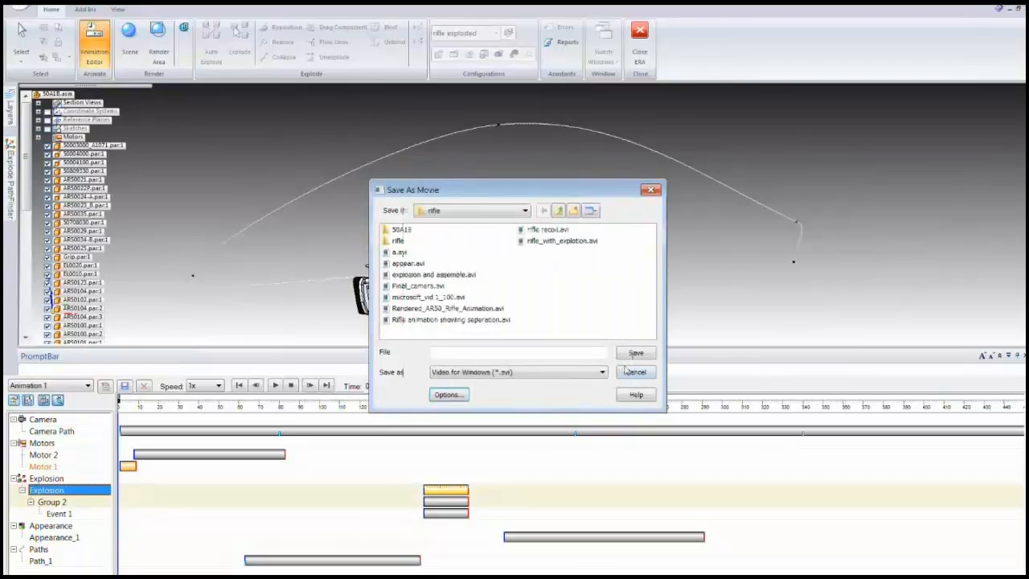
pyautogui.click(630, 371)
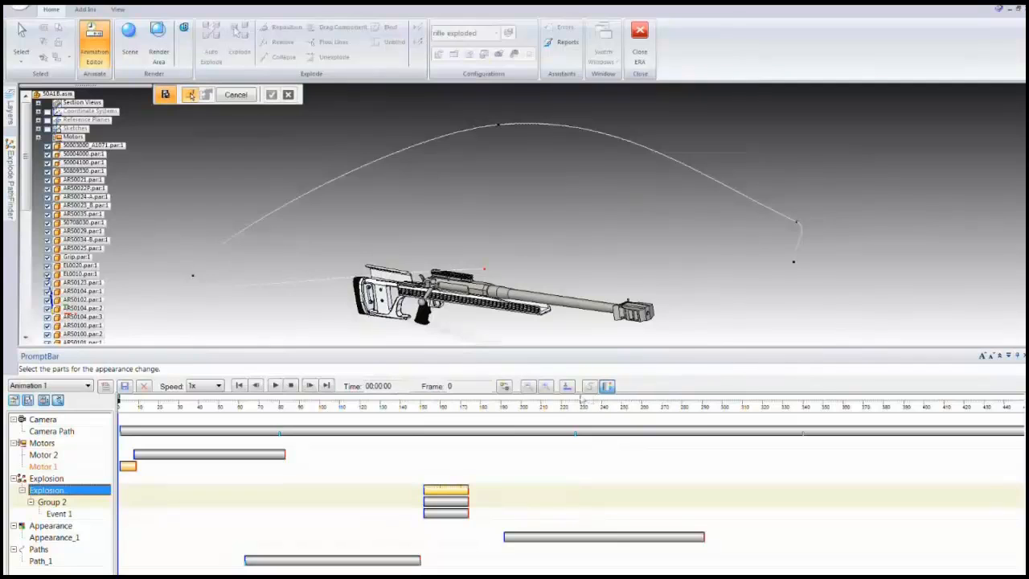
# Collapse the animation timeline to enlarge the view, and set the movie options to a custom size and the frame range 0 to 454.
pyautogui.click(567, 388)
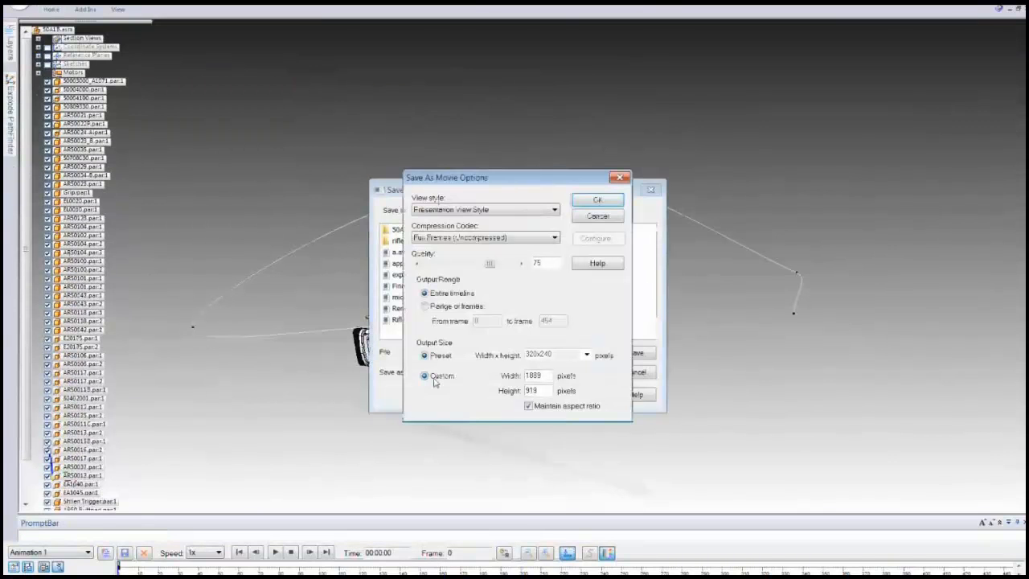
pyautogui.click(434, 382)
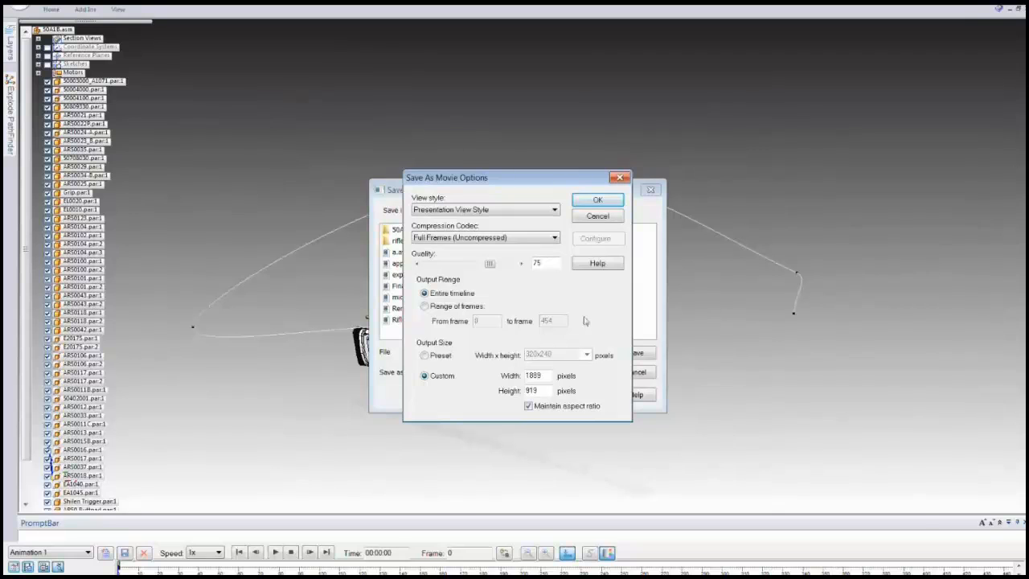
pyautogui.click(443, 314)
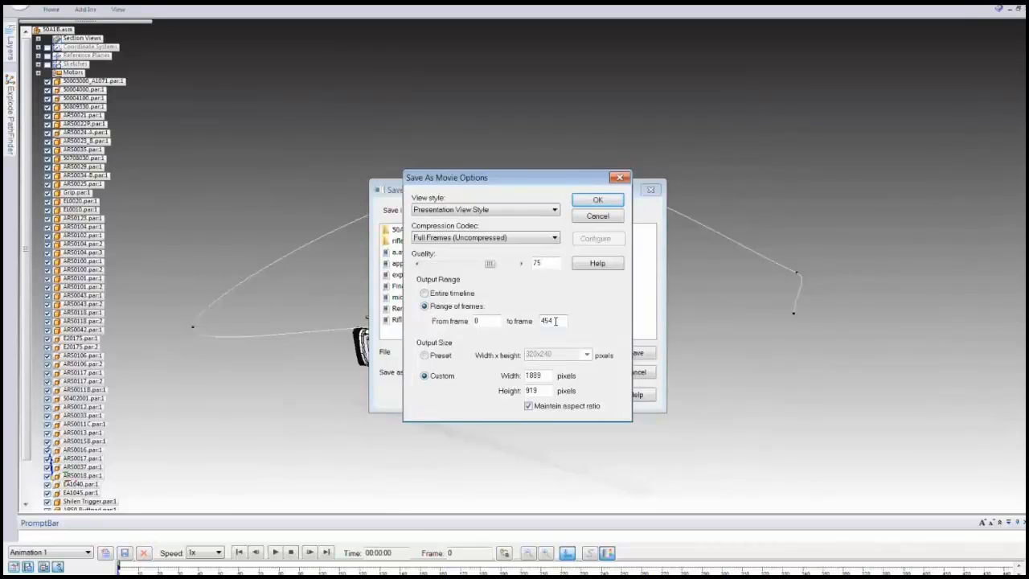
pyautogui.click(618, 203)
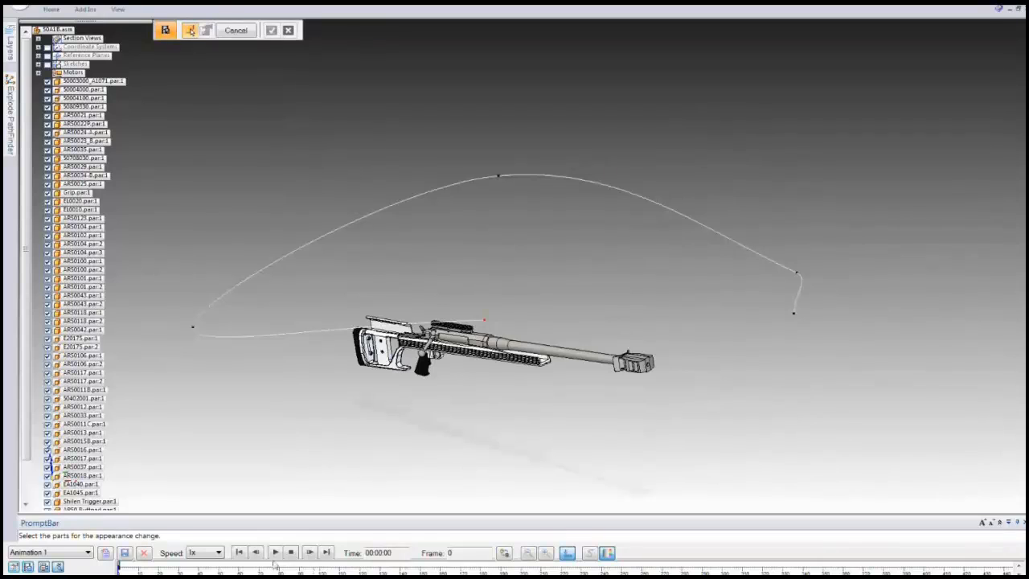
# Play the start of the animation along the camera path, and stop it to return to the first frame.
pyautogui.click(275, 552)
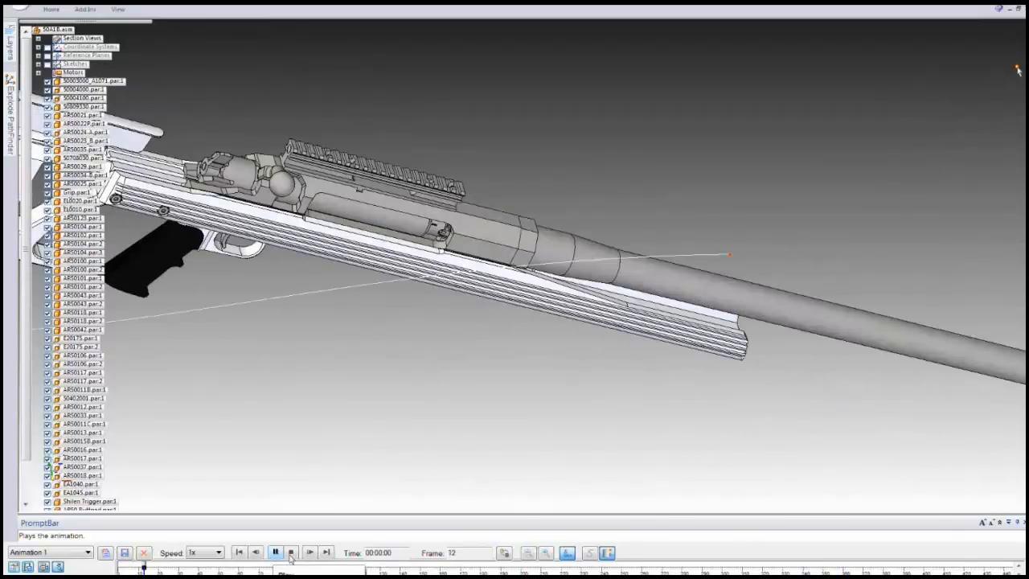
pyautogui.click(290, 557)
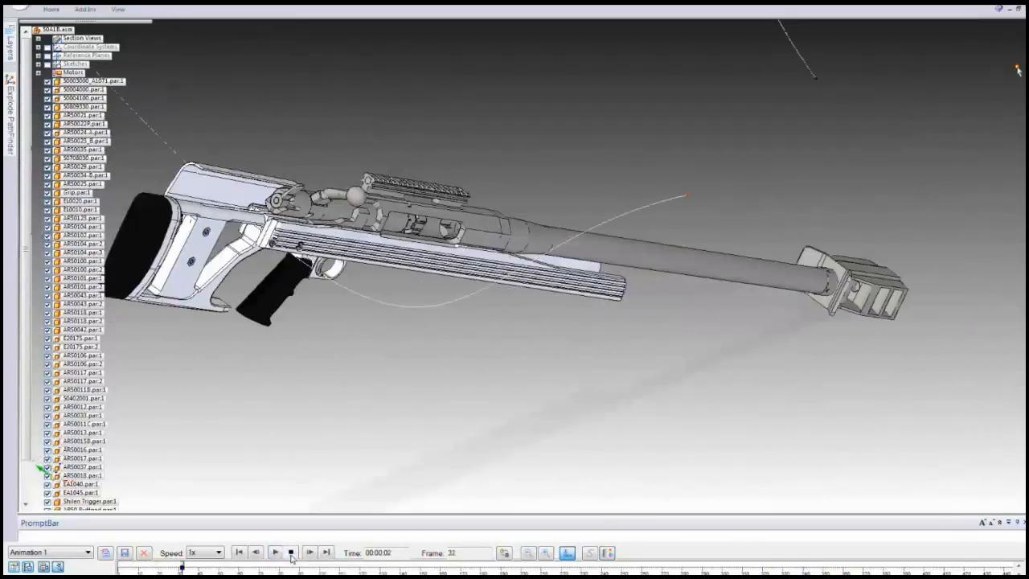
pyautogui.click(291, 557)
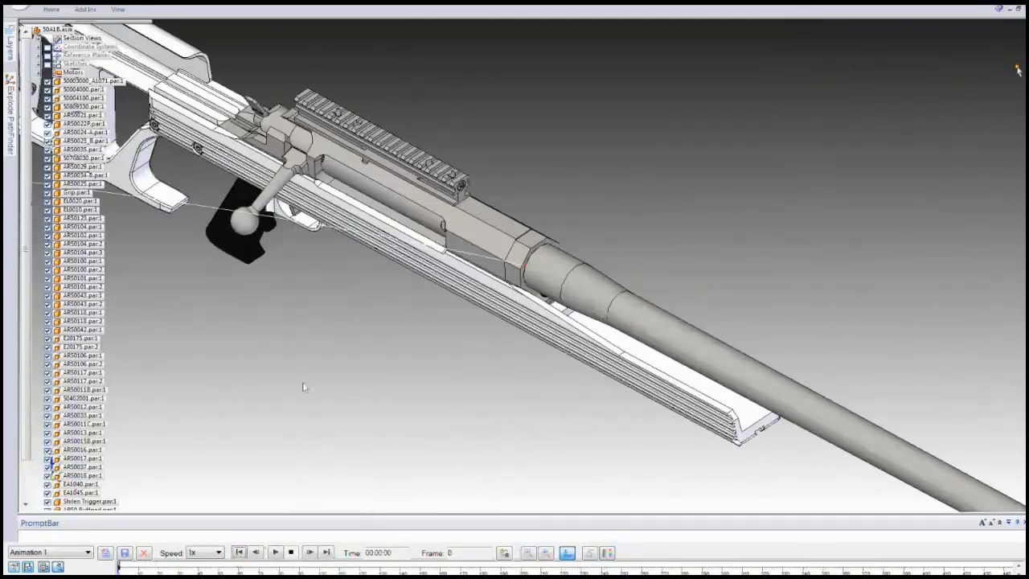